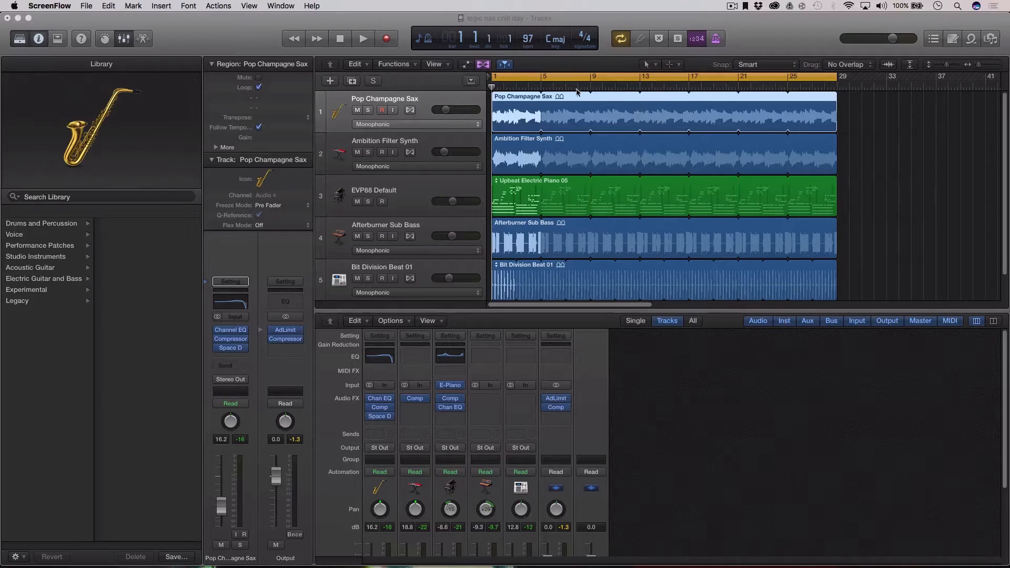
Activate the Logic Pro X window holding the five-track 'logic has chill day' project.
click(490, 91)
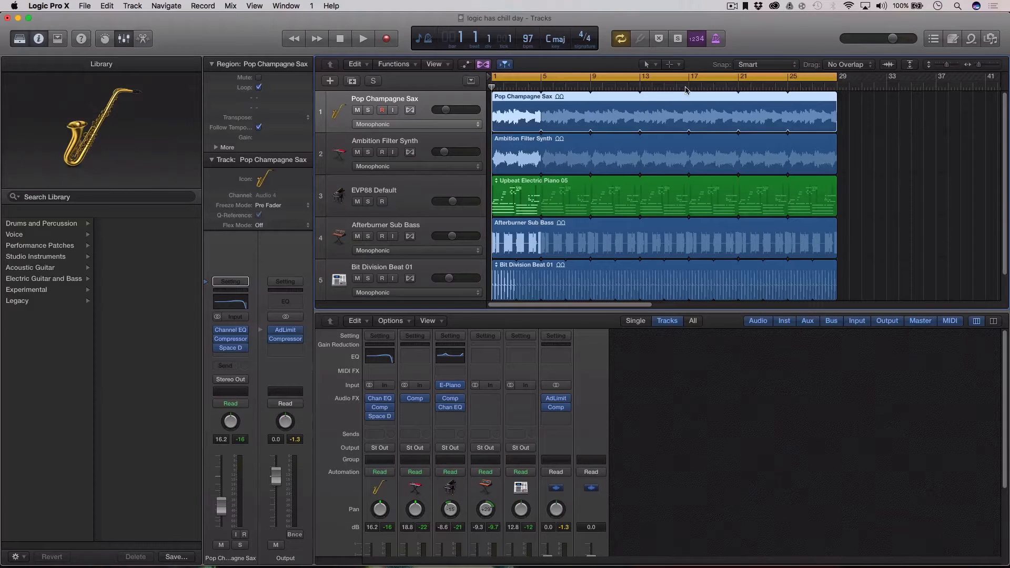
drag(686, 87, 491, 100)
scroll(983, 182, down, 3)
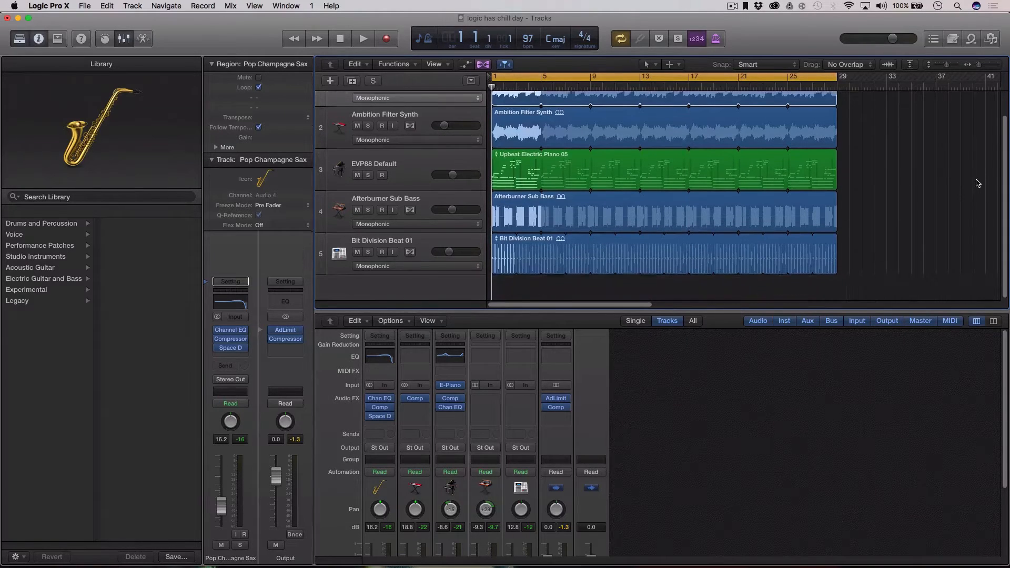
scroll(974, 184, up, 3)
key(space)
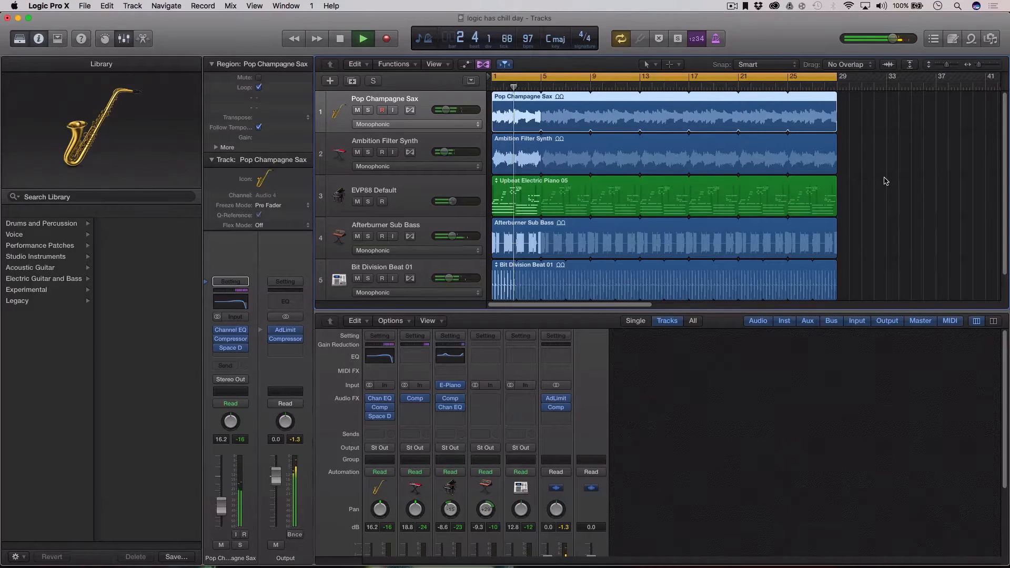
key(space)
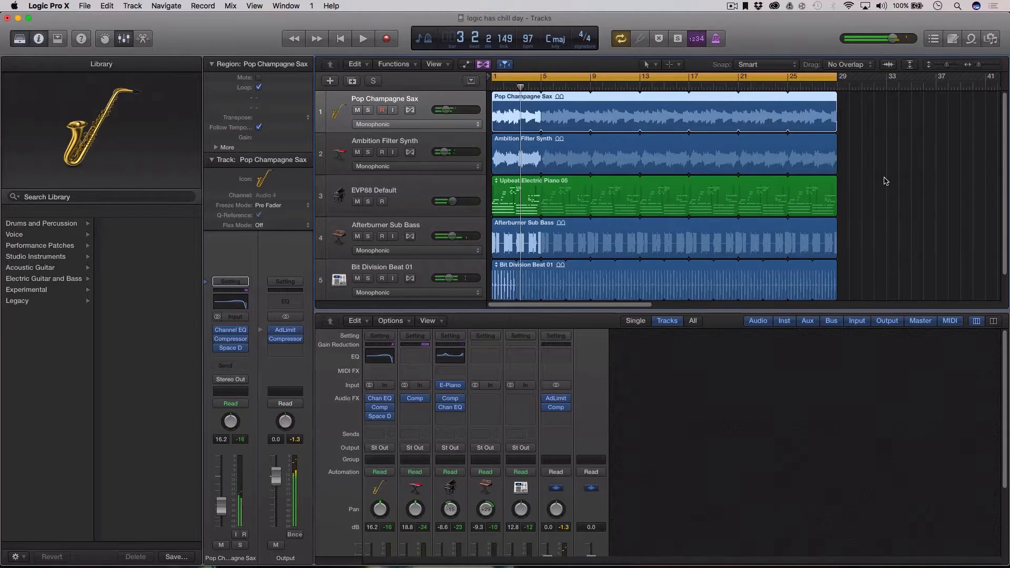
click(970, 38)
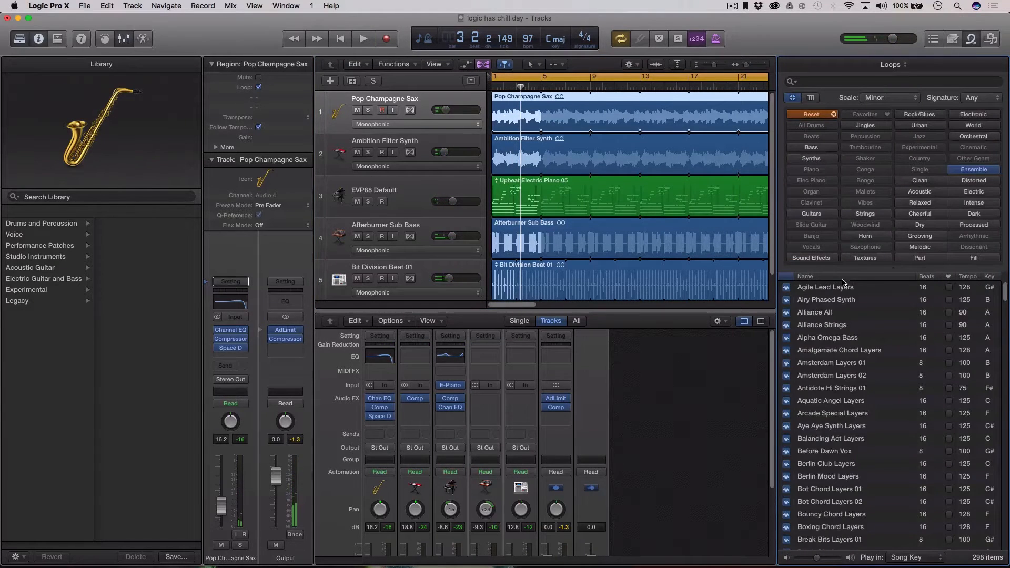
click(552, 167)
click(529, 198)
click(525, 222)
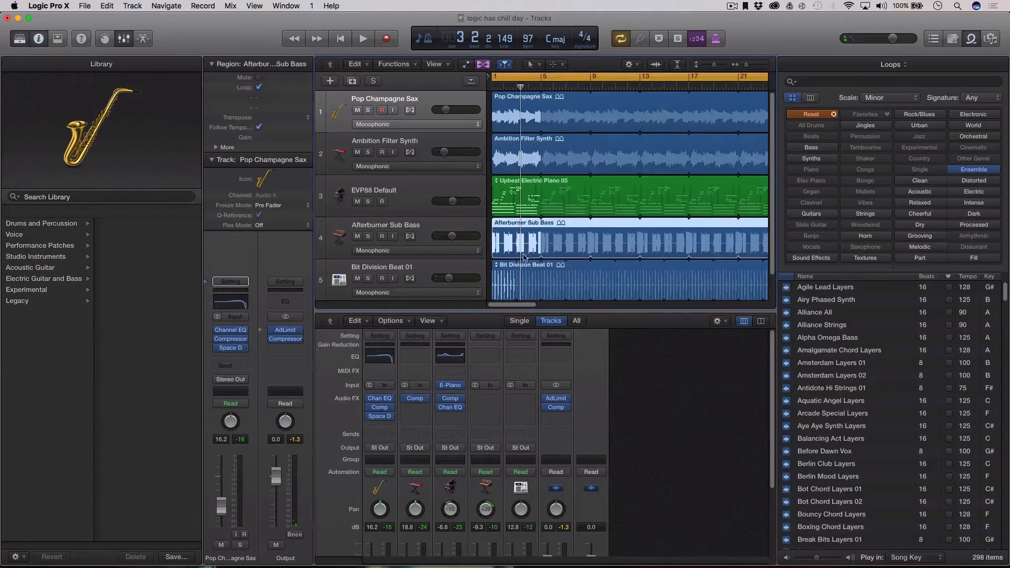
click(526, 280)
click(513, 233)
click(513, 194)
click(513, 155)
click(513, 113)
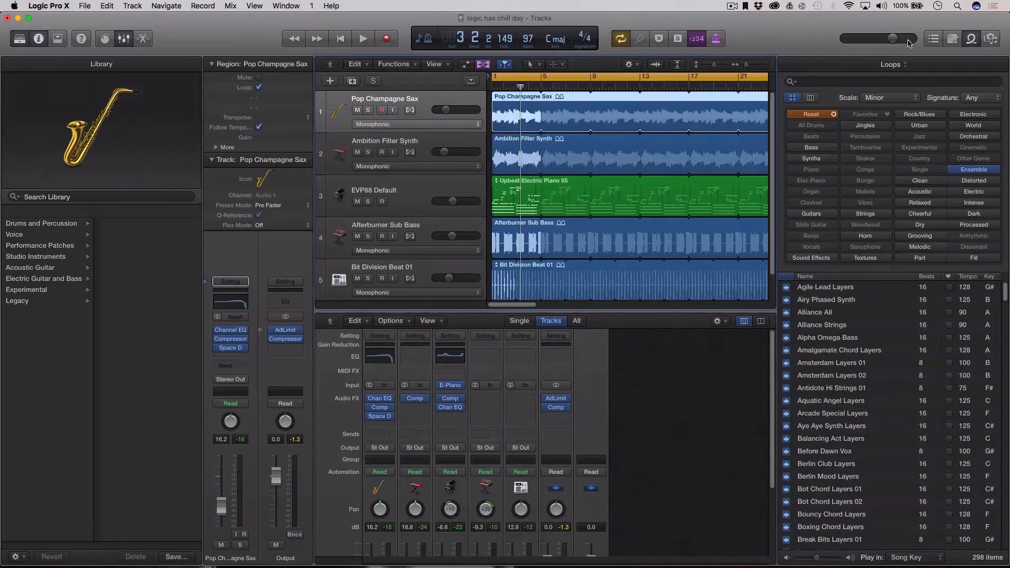
click(975, 42)
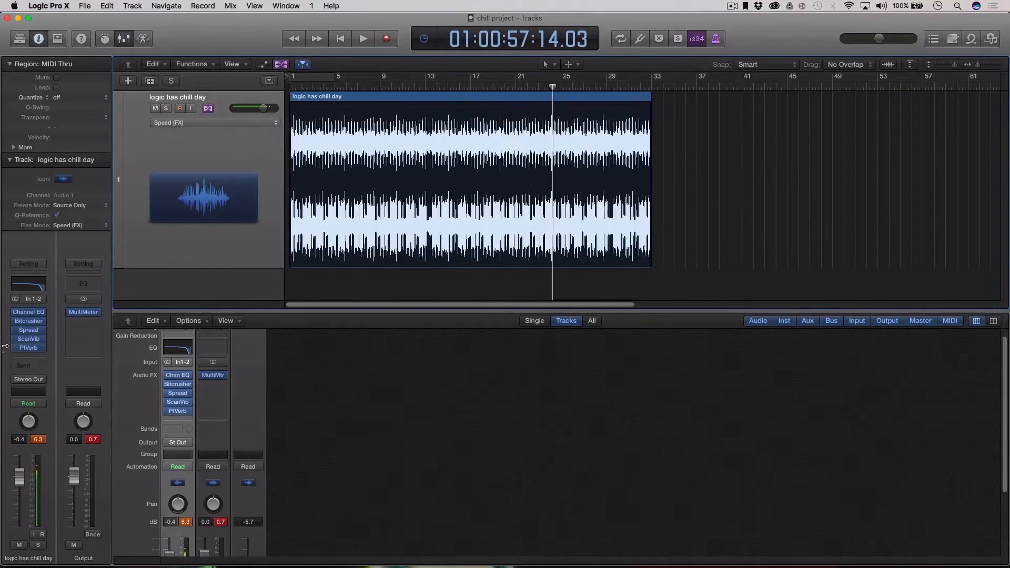
Bypass the Channel EQ, Bitcrusher, Spread, Scanner Vibrato and PlatinumVerb inserts, then return to the song start.
right_click(18, 316)
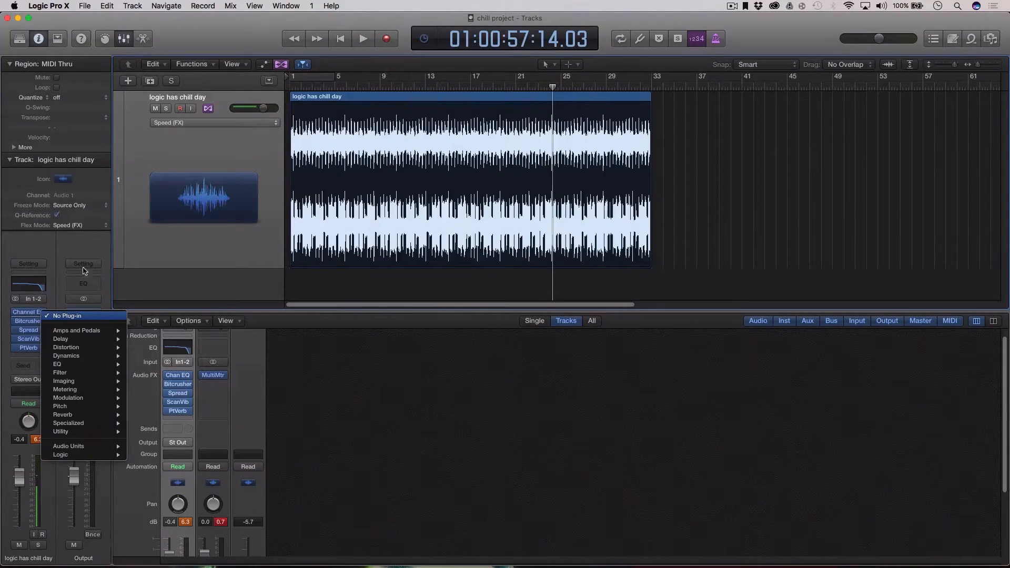
click(129, 241)
click(17, 313)
click(16, 321)
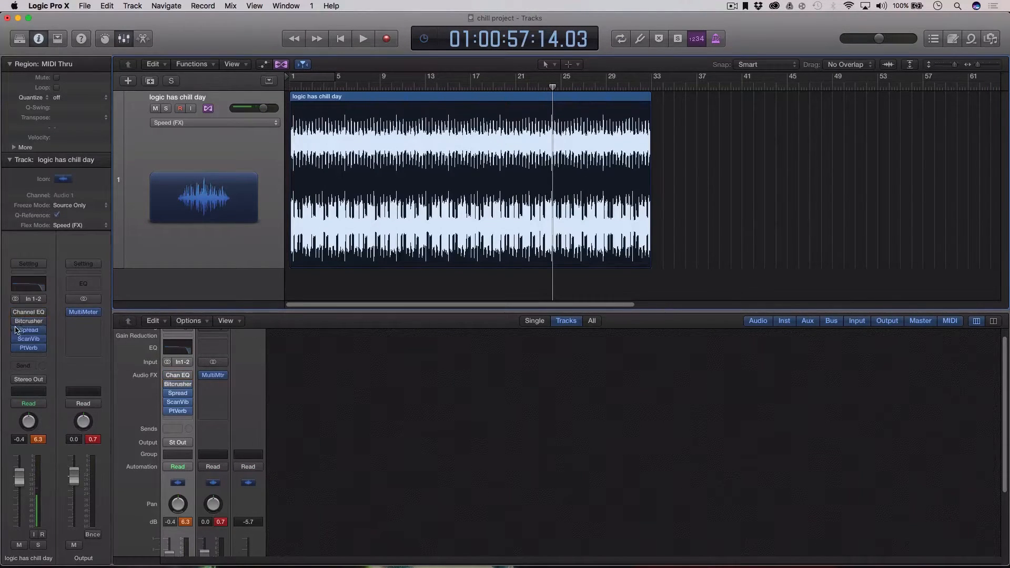
click(15, 330)
click(15, 339)
click(15, 349)
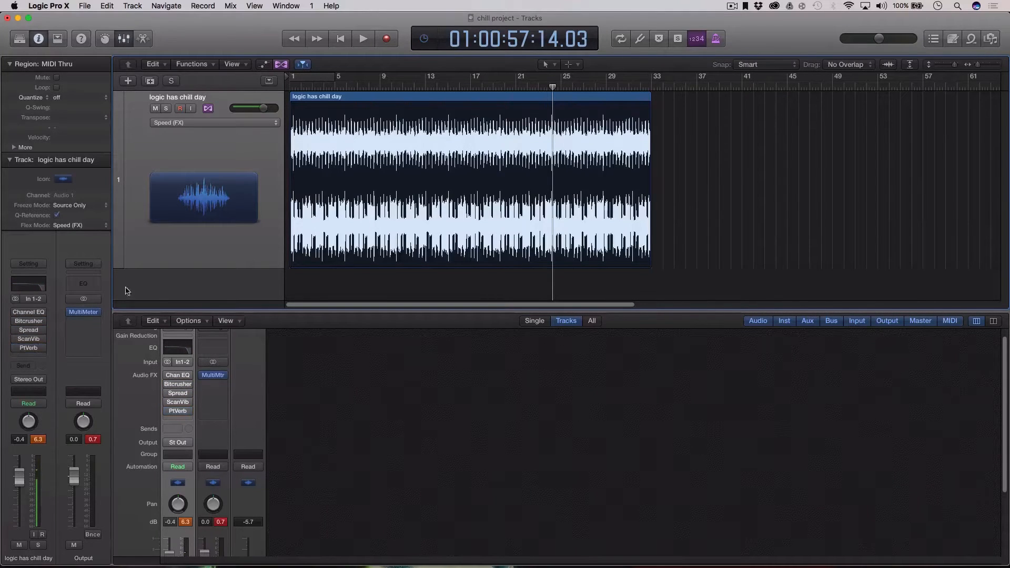
key(Return)
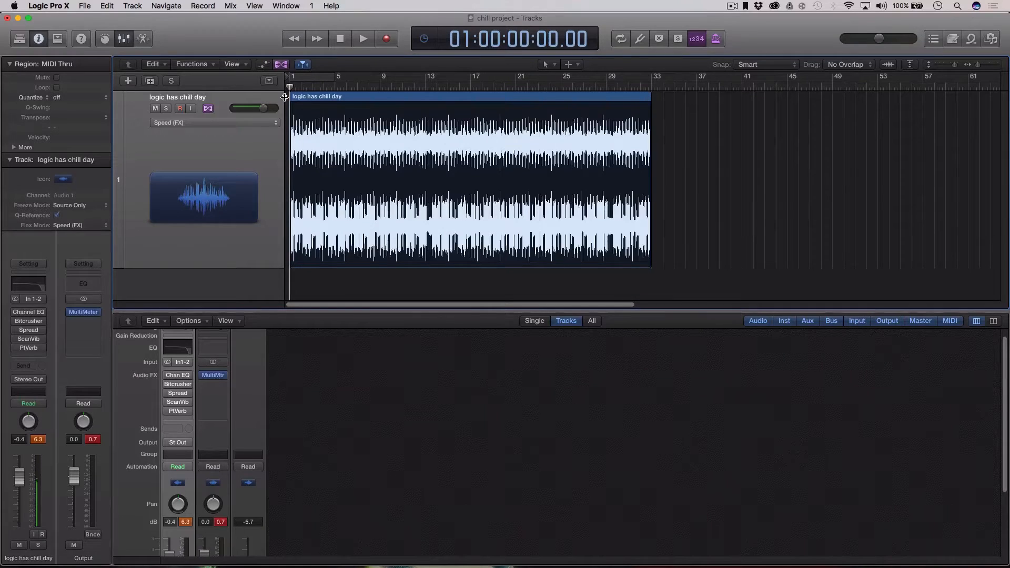
Enable Flex in Speed (FX) mode and time-stretch the region to end near bar 29.
click(204, 113)
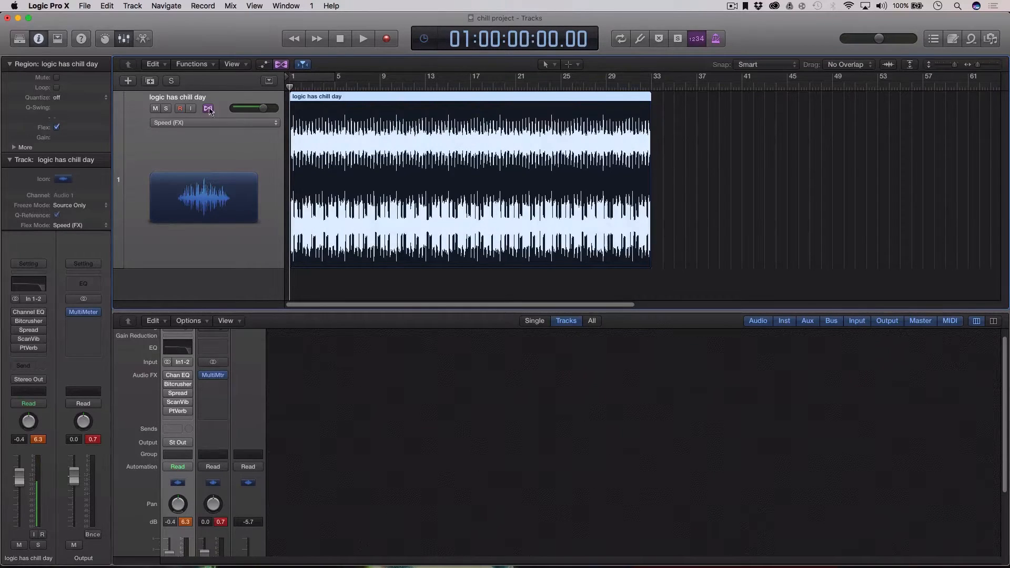
click(278, 64)
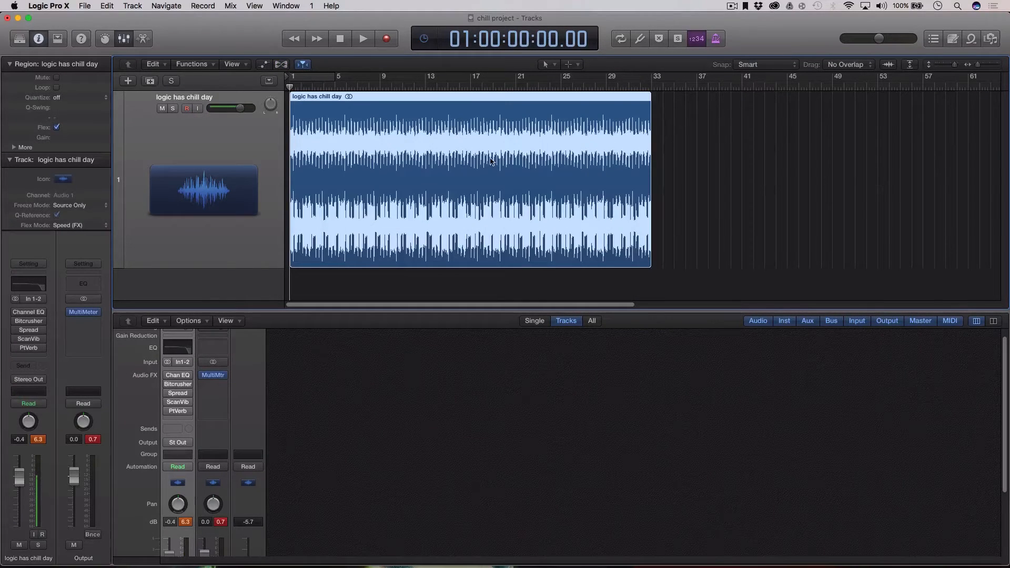
click(280, 64)
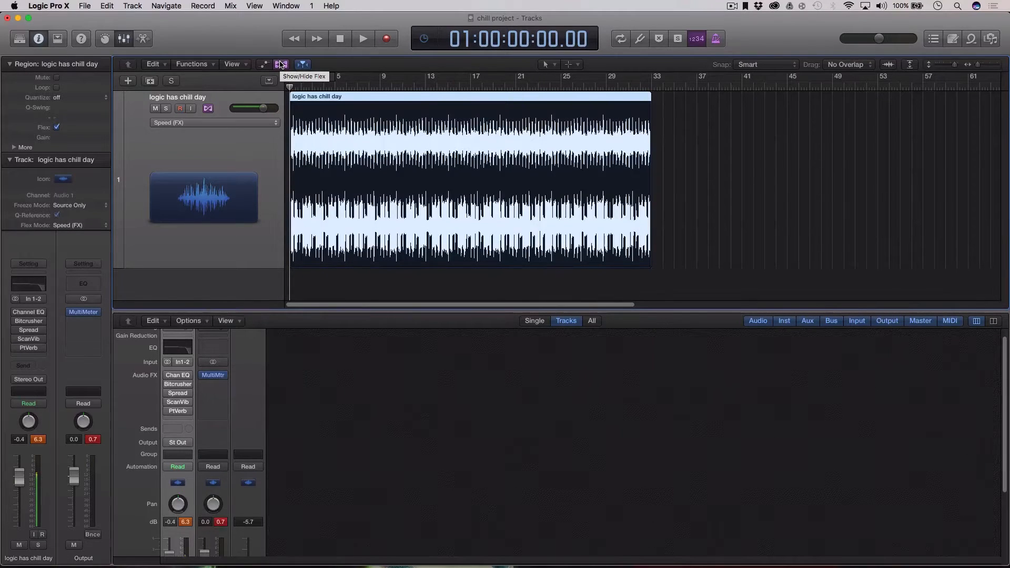
click(209, 123)
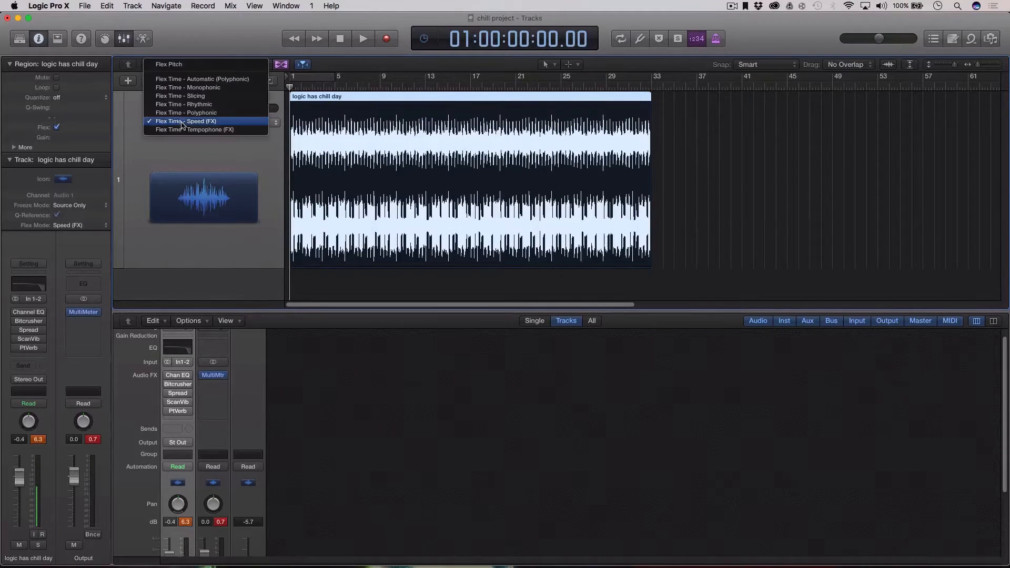
click(208, 122)
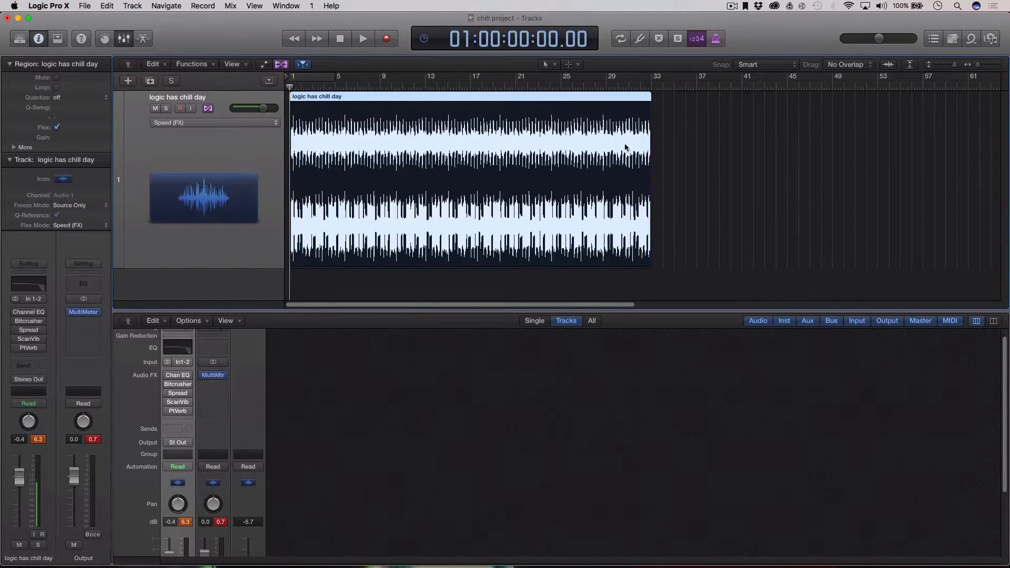
click(658, 118)
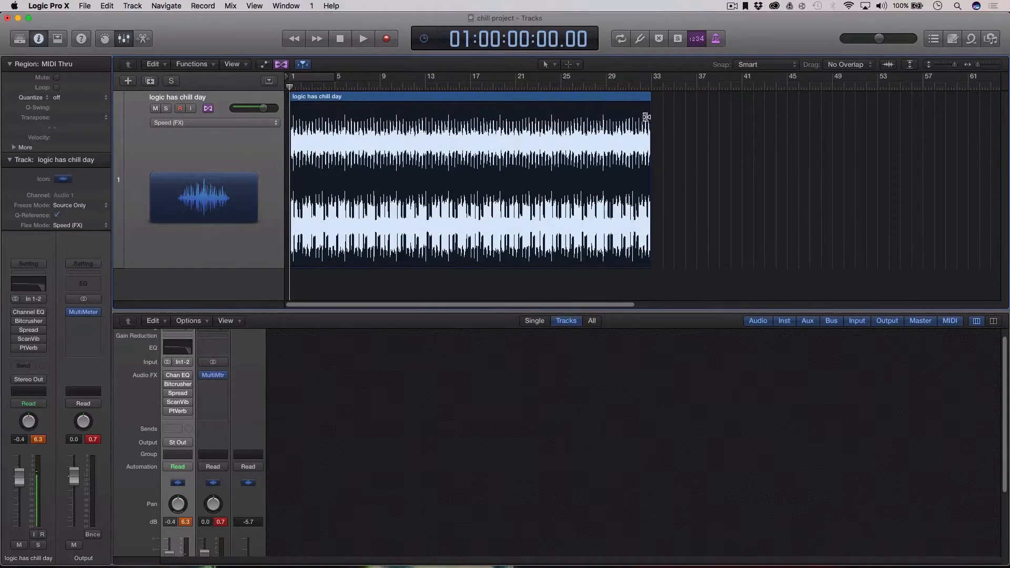
drag(646, 112, 623, 103)
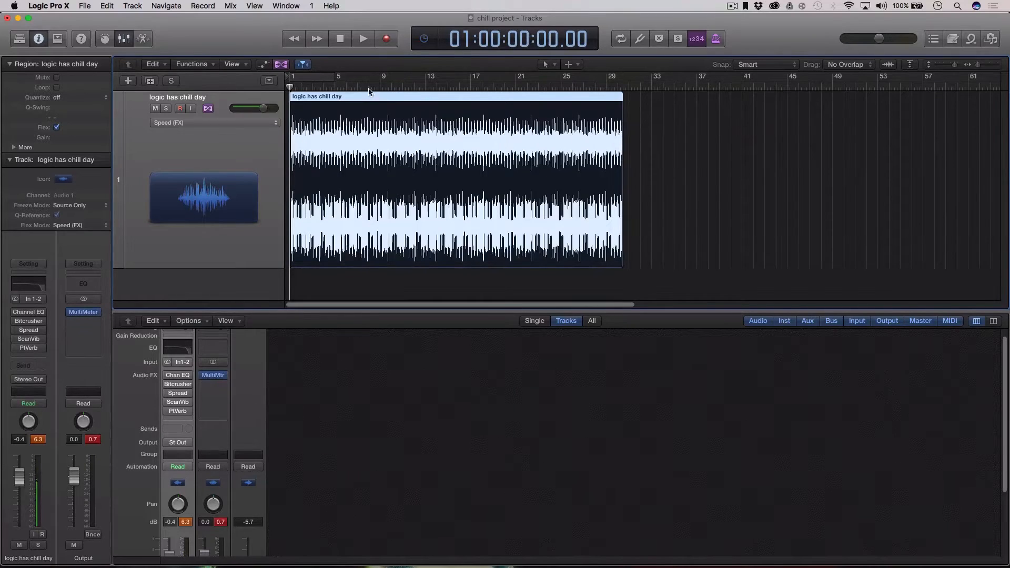
Play from the start and adjust the region's stretch so it ends exactly at bar 29.
drag(369, 91, 281, 90)
key(space)
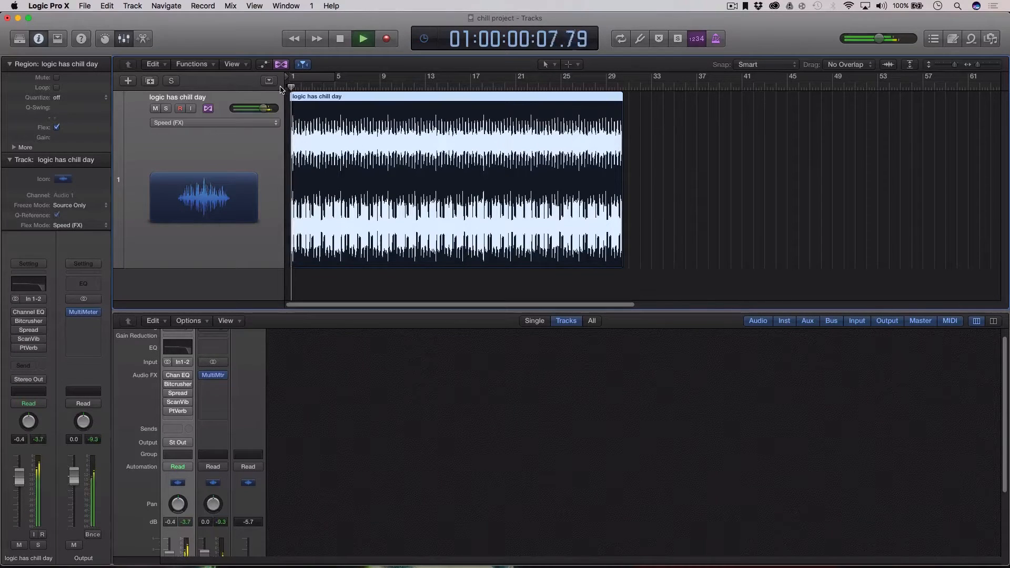
drag(618, 124, 607, 123)
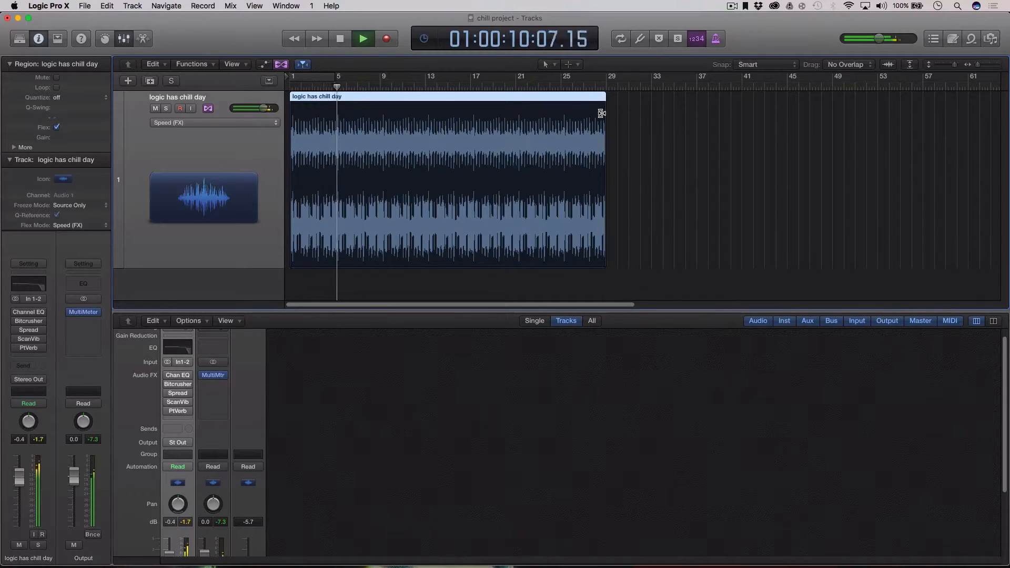
drag(601, 113, 611, 114)
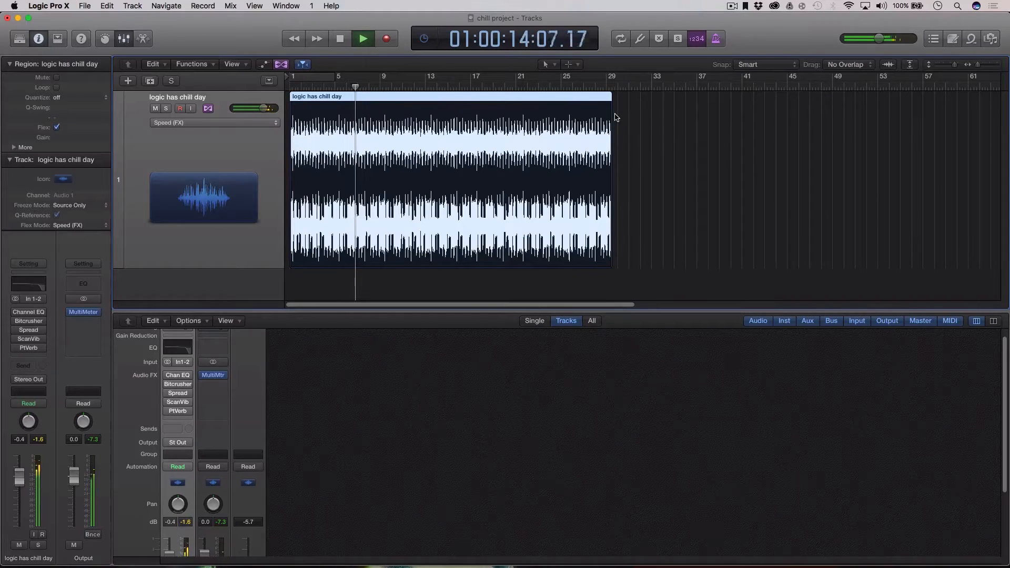
key(space)
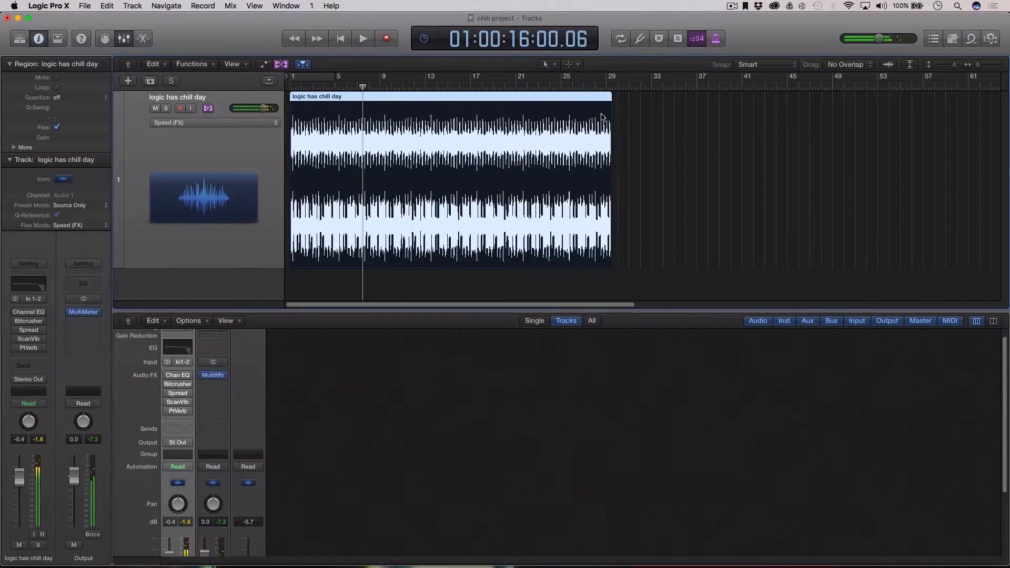
key(Return)
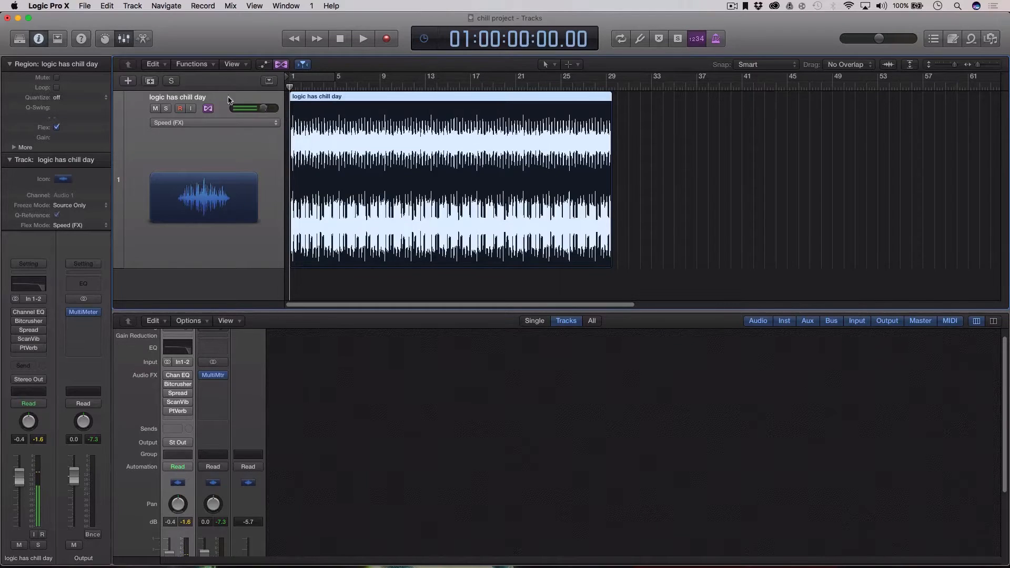
Open the Channel EQ beside the region and switch it back on while playing from bar 1.
click(310, 88)
drag(311, 88, 227, 89)
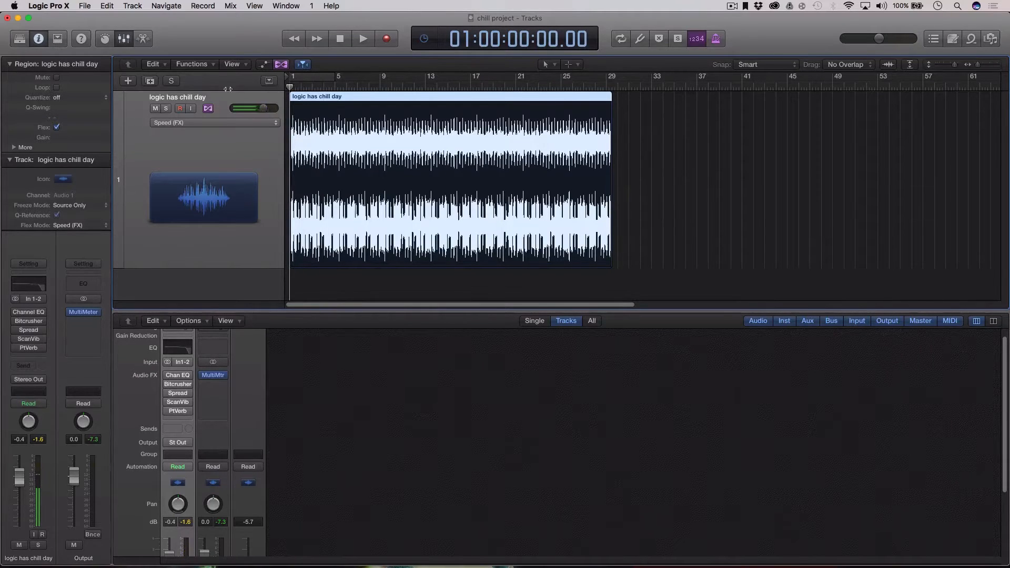
click(35, 313)
drag(253, 55, 890, 93)
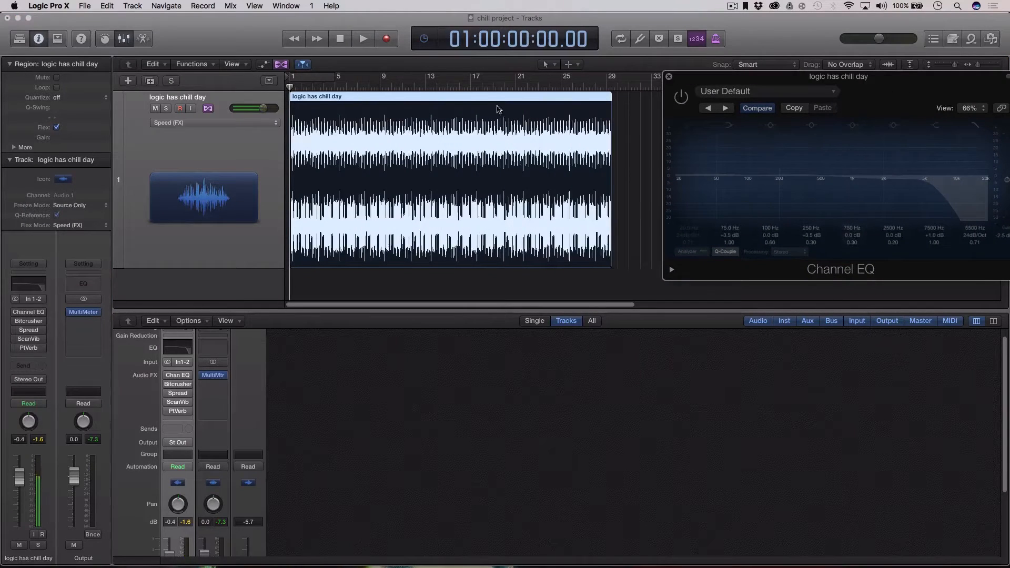
key(space)
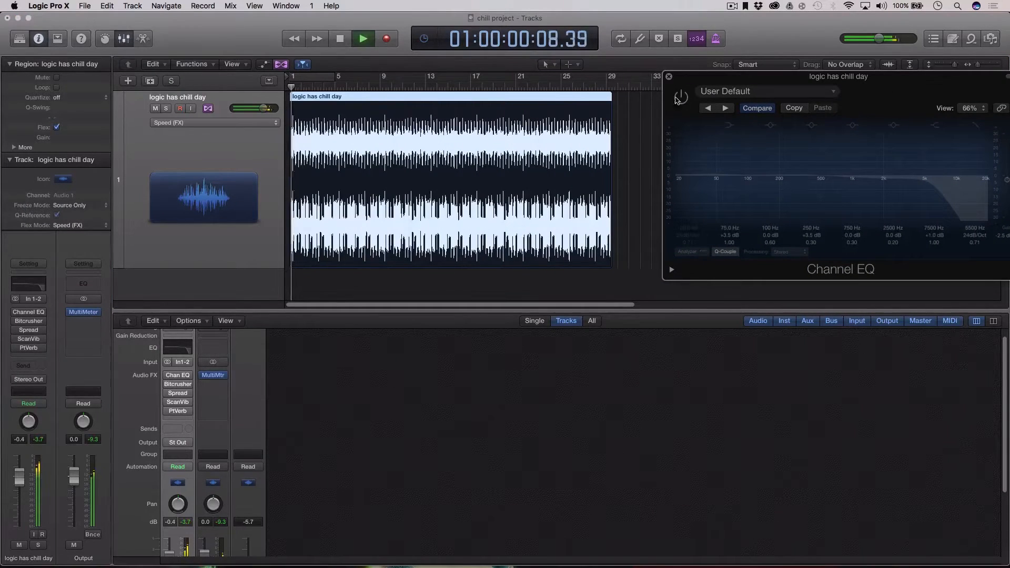
click(681, 97)
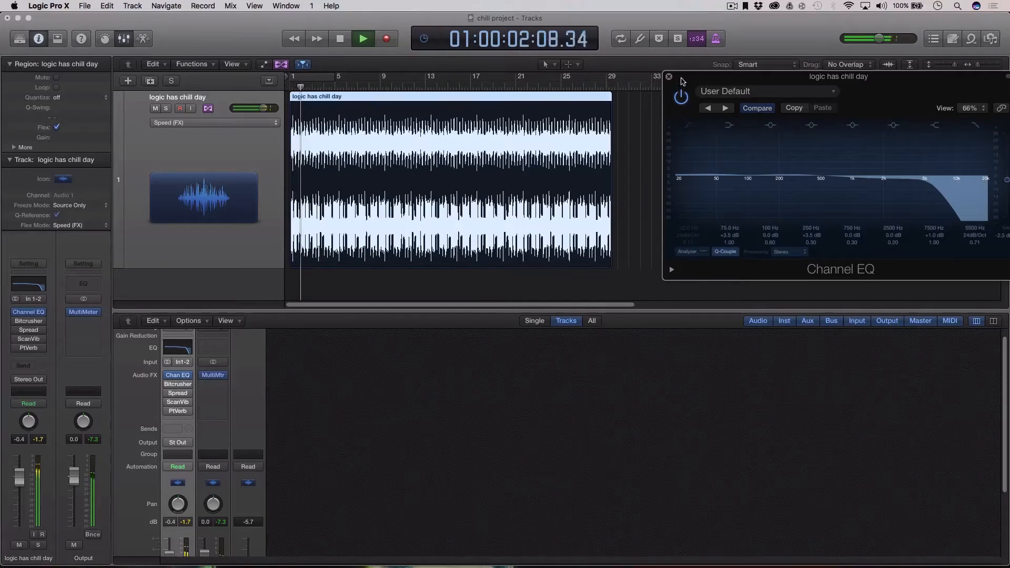
drag(683, 77, 675, 98)
key(space)
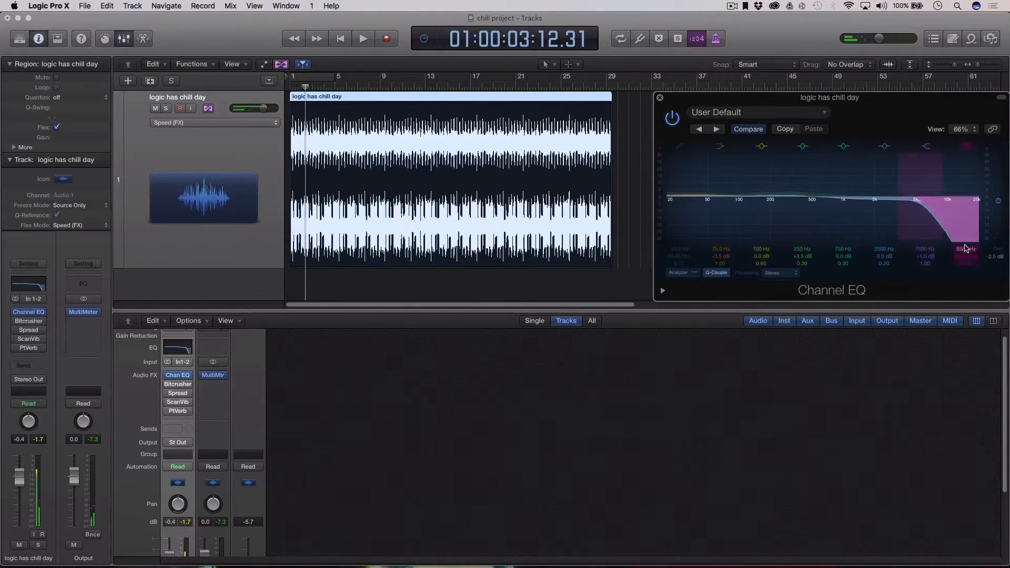
Raise the high-cut frequency to about 6100 Hz, compare it bypassed during playback, then close the EQ.
drag(967, 248, 966, 242)
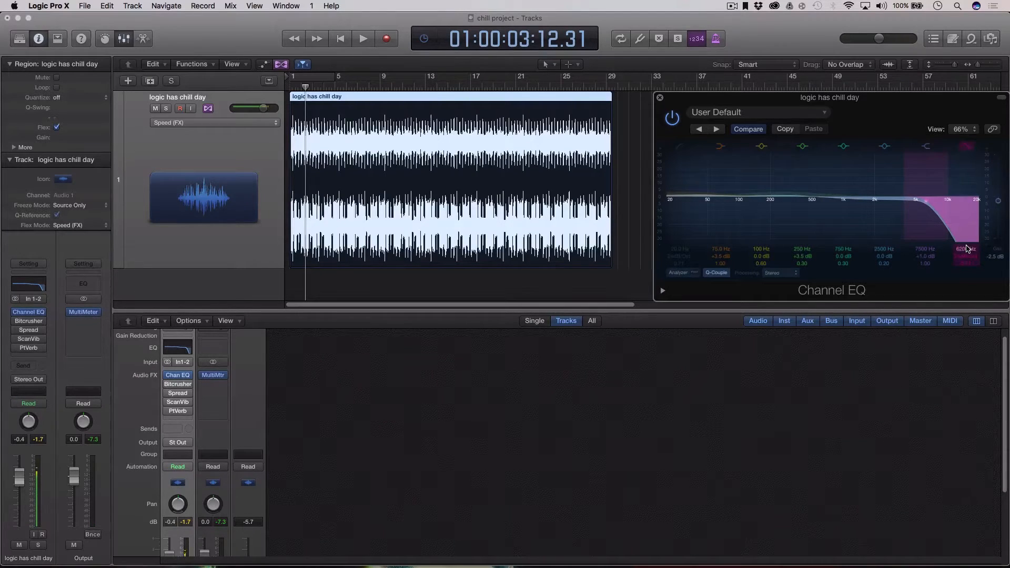
key(space)
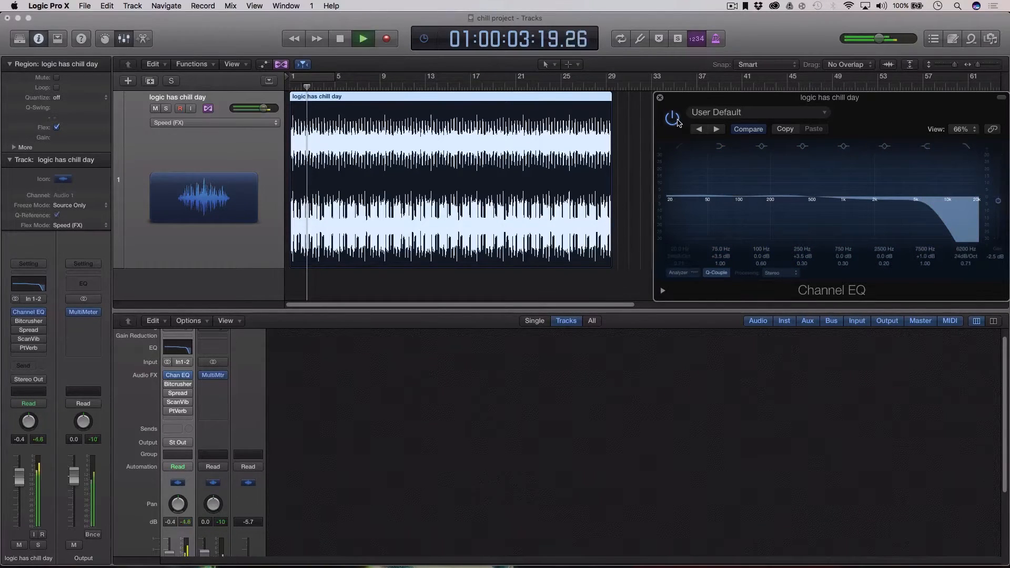
click(677, 122)
click(676, 121)
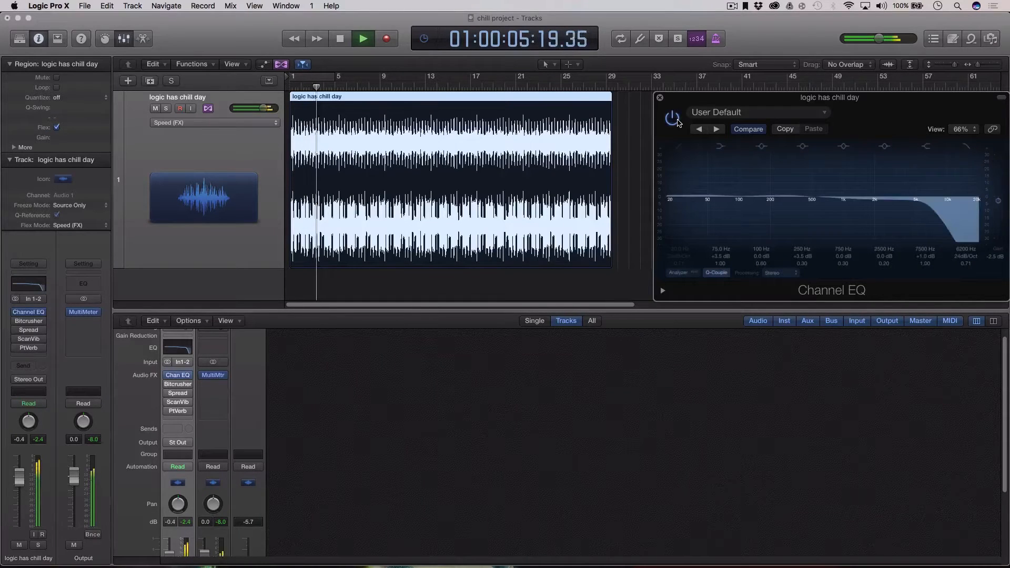
key(space)
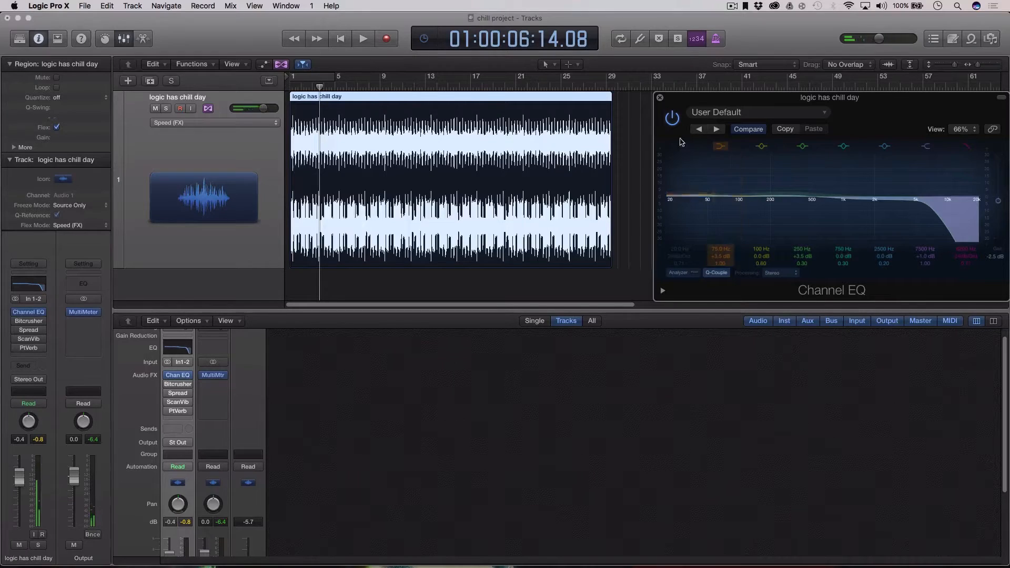
click(659, 98)
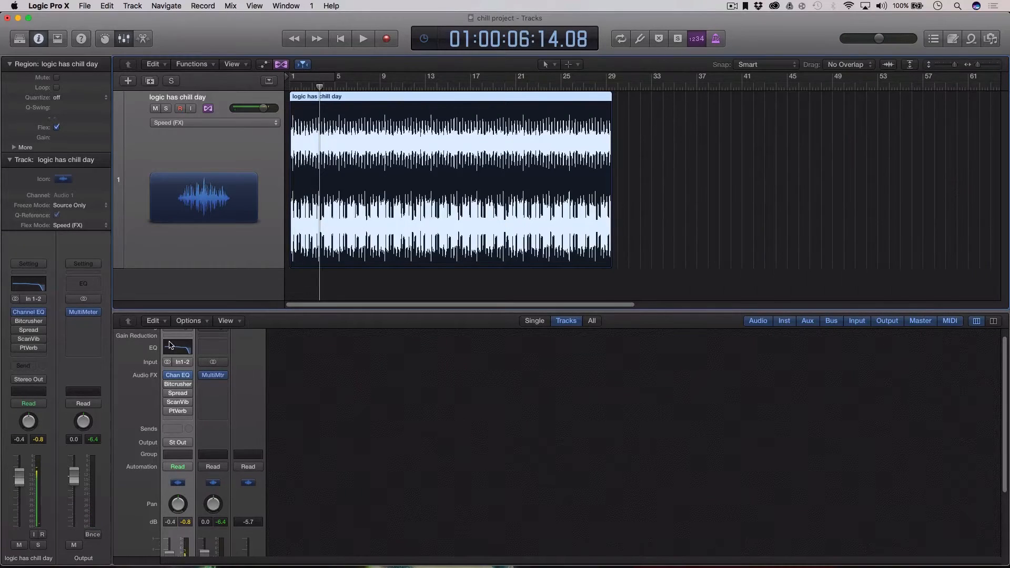
Open the Bitcrusher, switch it on and audition Downsampling, leaving it at 5x.
click(29, 324)
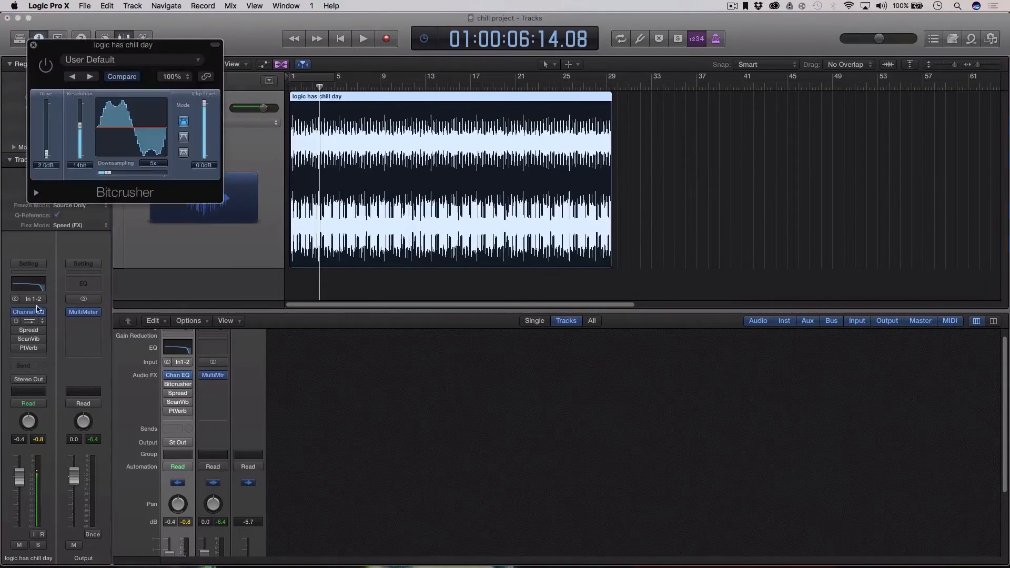
drag(166, 50, 866, 125)
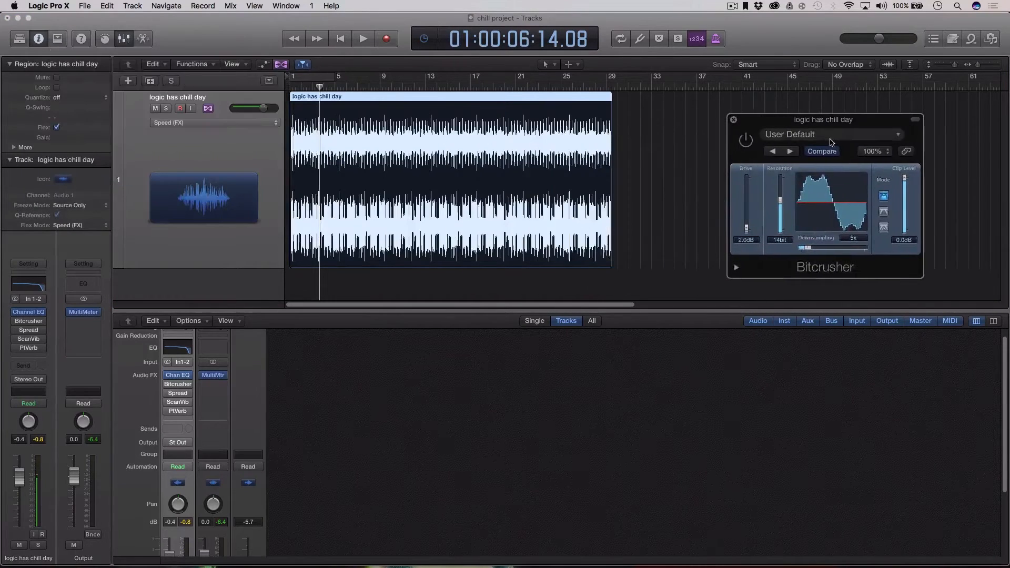
key(space)
click(746, 141)
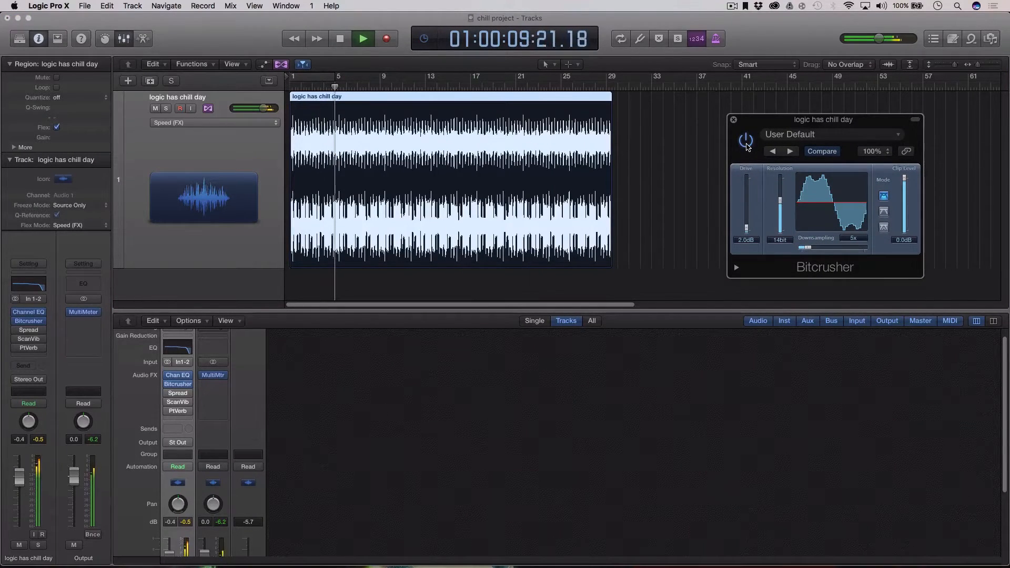
key(space)
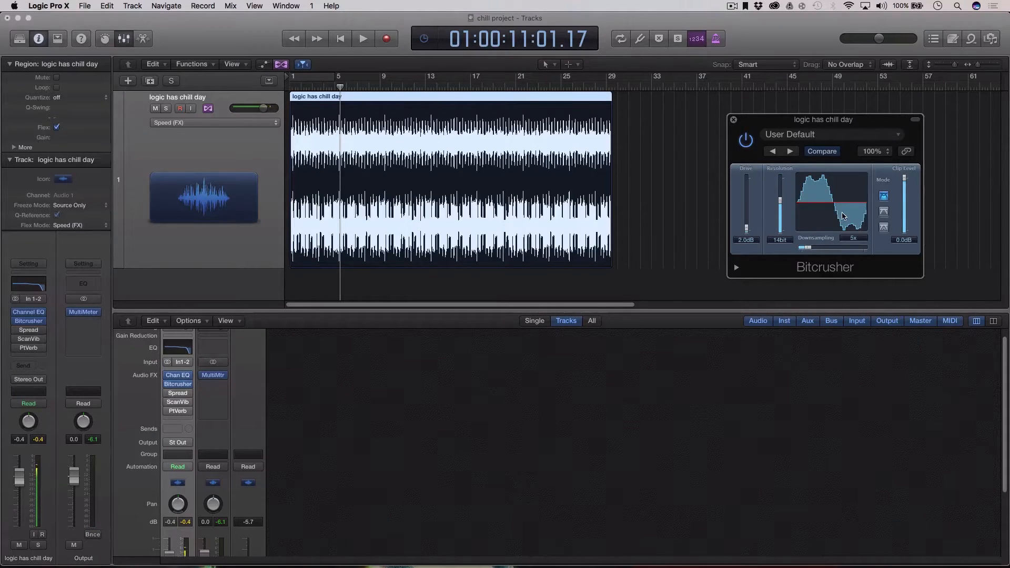
mouse_move(808, 247)
mouse_down()
mouse_move(827, 249)
mouse_move(809, 250)
mouse_up()
key(space)
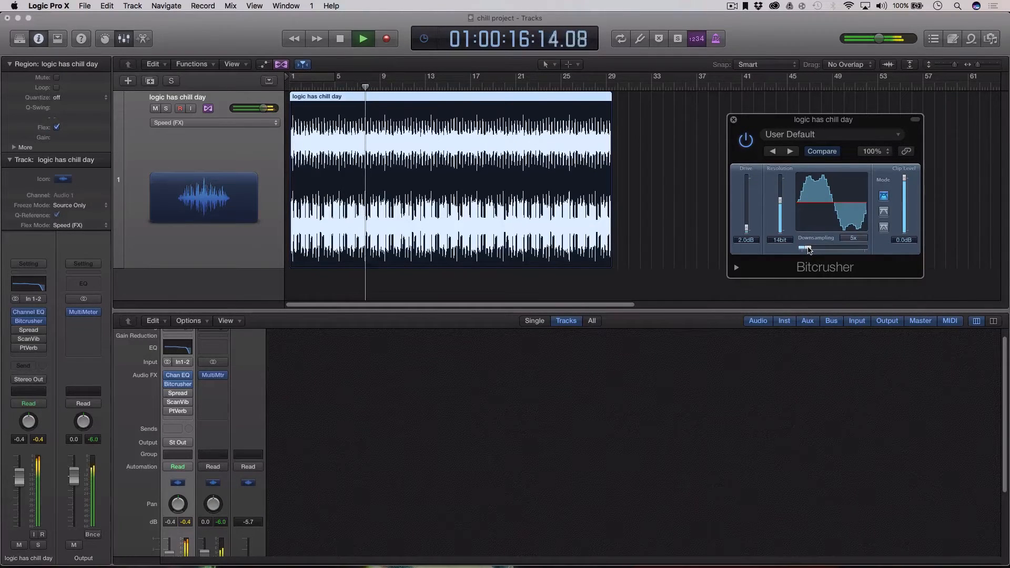
key(space)
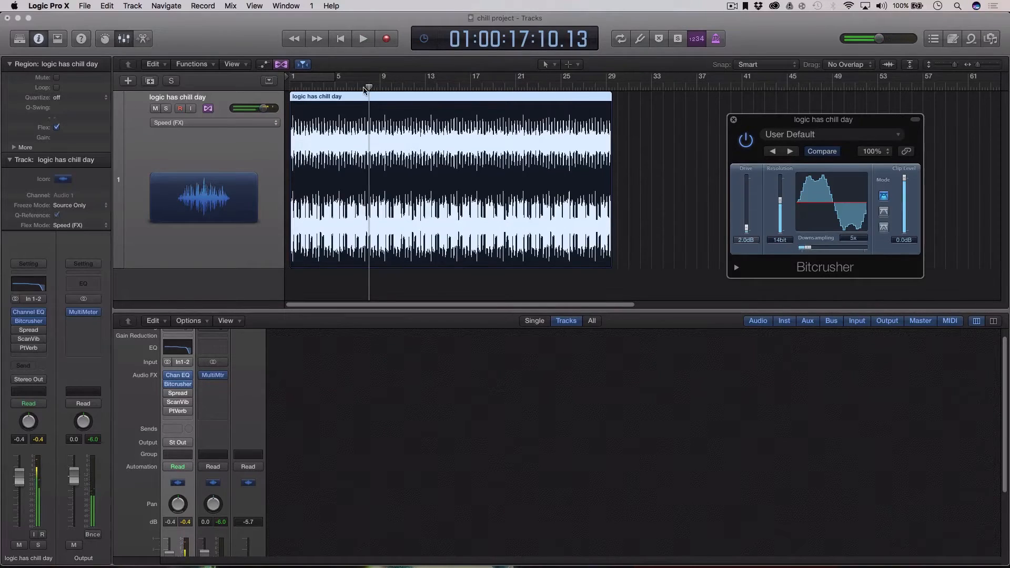
Replay from bar 1, compare the Bitcrusher bypassed, and lower Downsampling to 4x.
drag(365, 89, 293, 87)
click(293, 87)
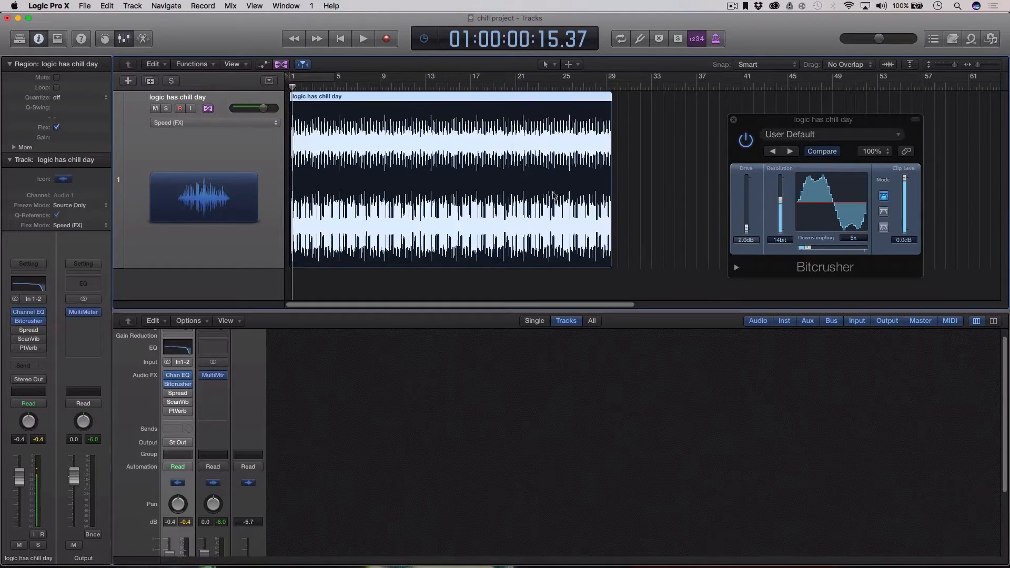
key(space)
click(746, 141)
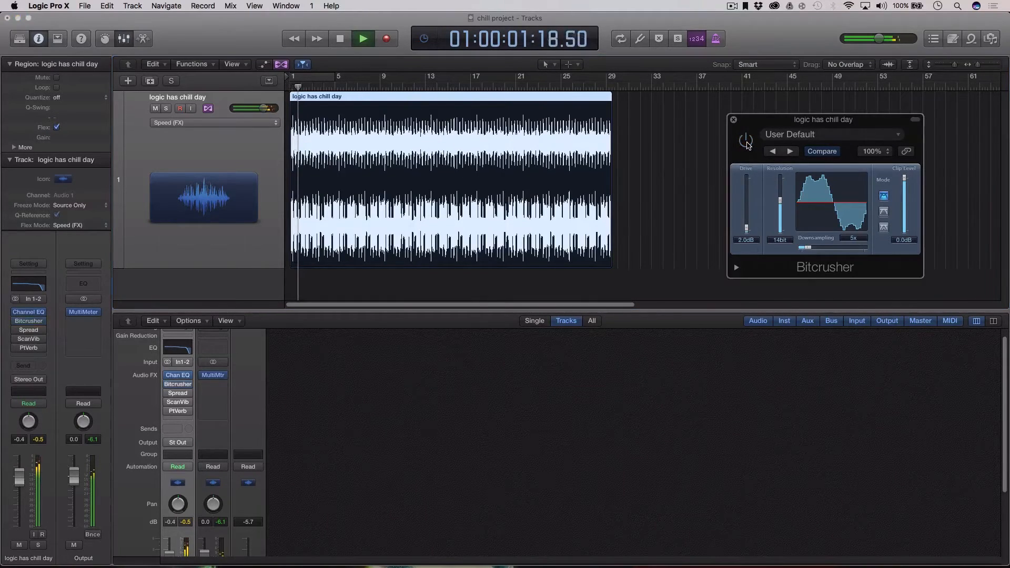
click(746, 141)
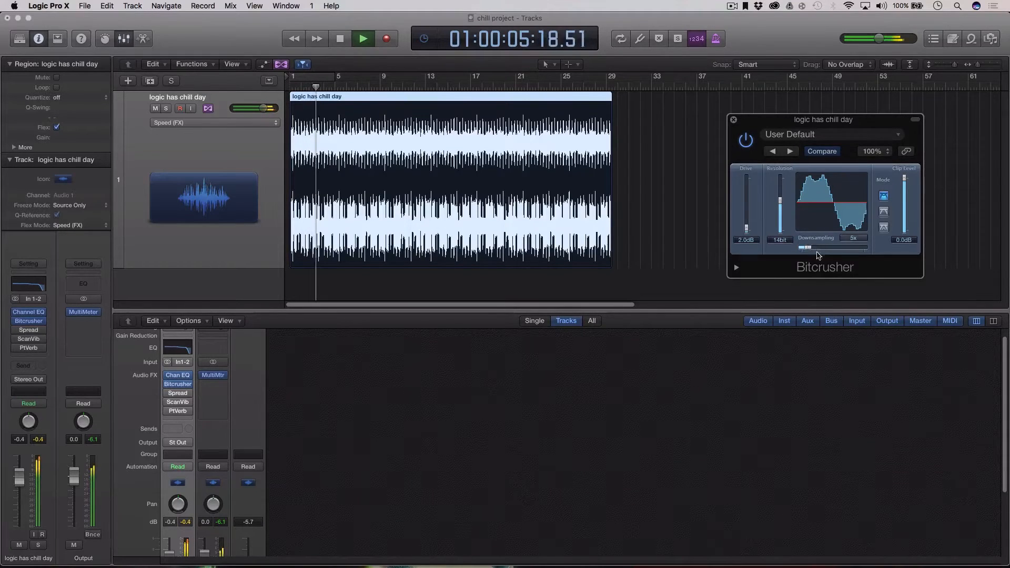
drag(812, 249, 807, 242)
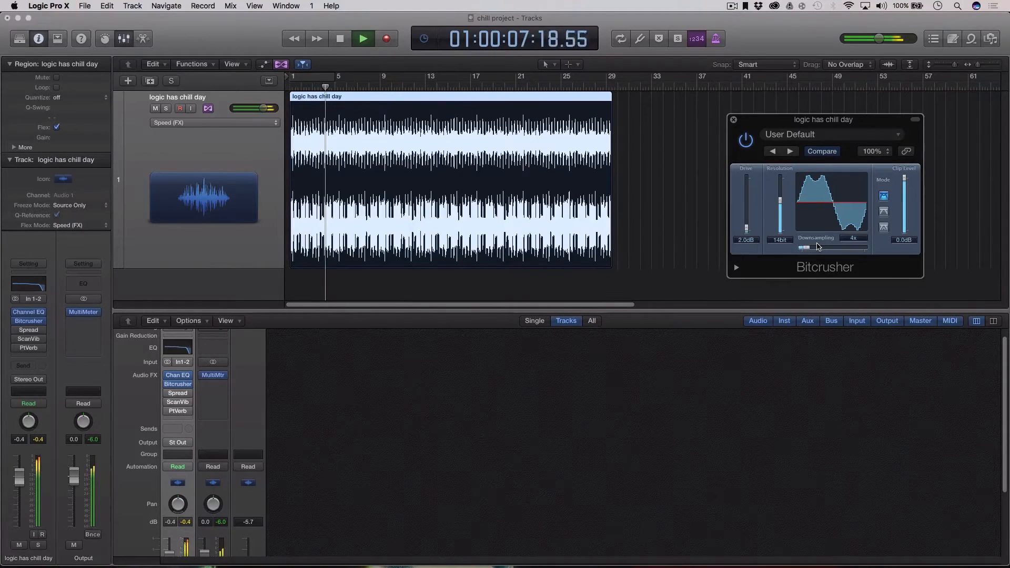
key(space)
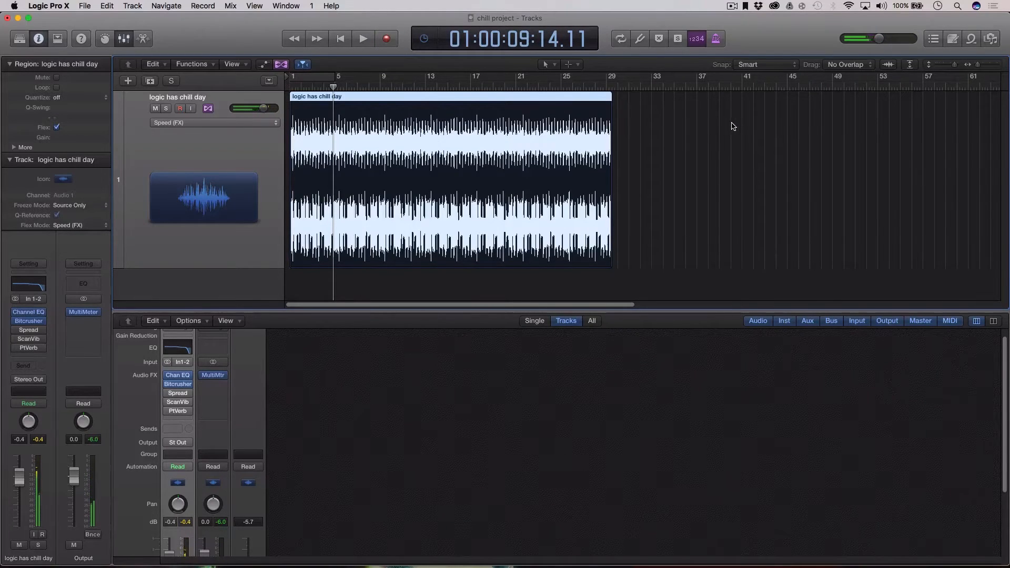
key(Return)
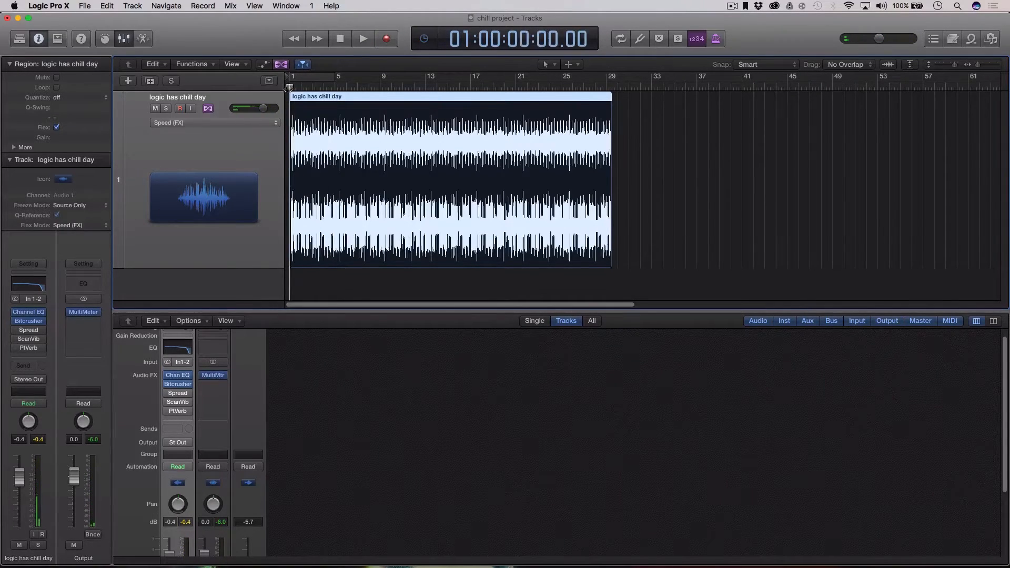
Open Stereo Spread, try Upper Freq at 6100Hz, then return it to 1900Hz with lower upper intensity.
click(29, 330)
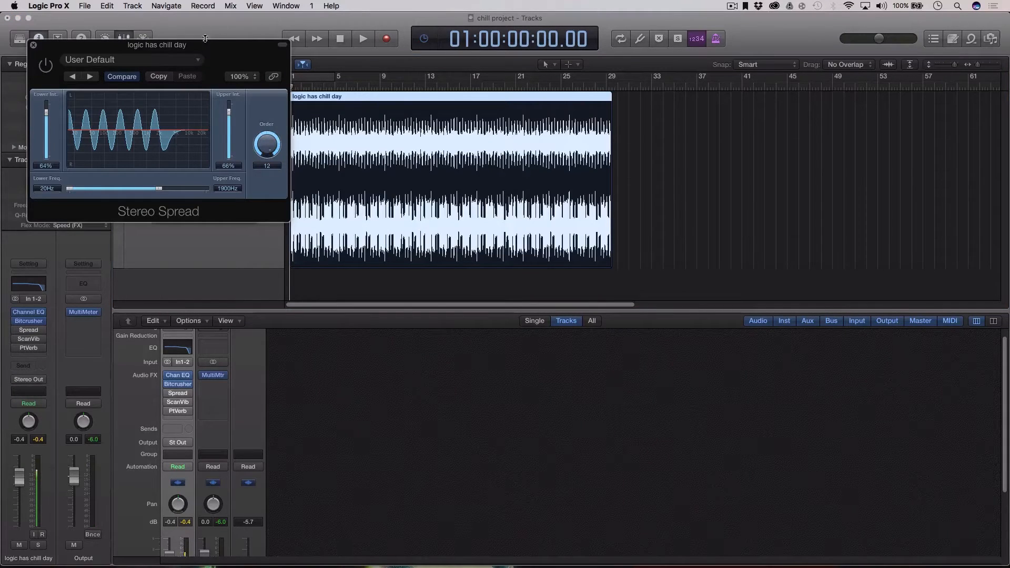
click(241, 76)
click(797, 206)
drag(255, 55, 892, 112)
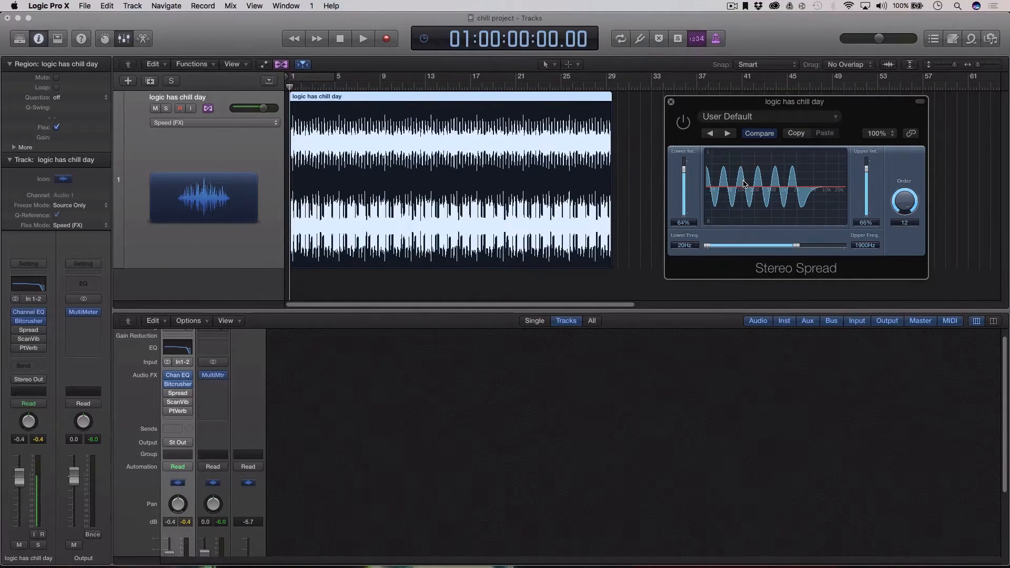
drag(698, 109, 708, 93)
key(space)
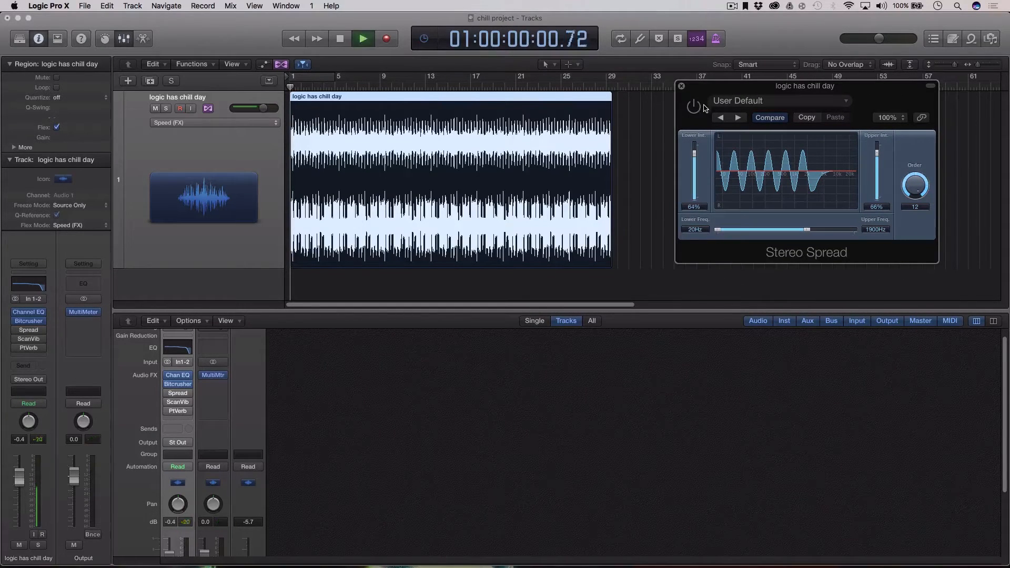
drag(806, 230, 828, 230)
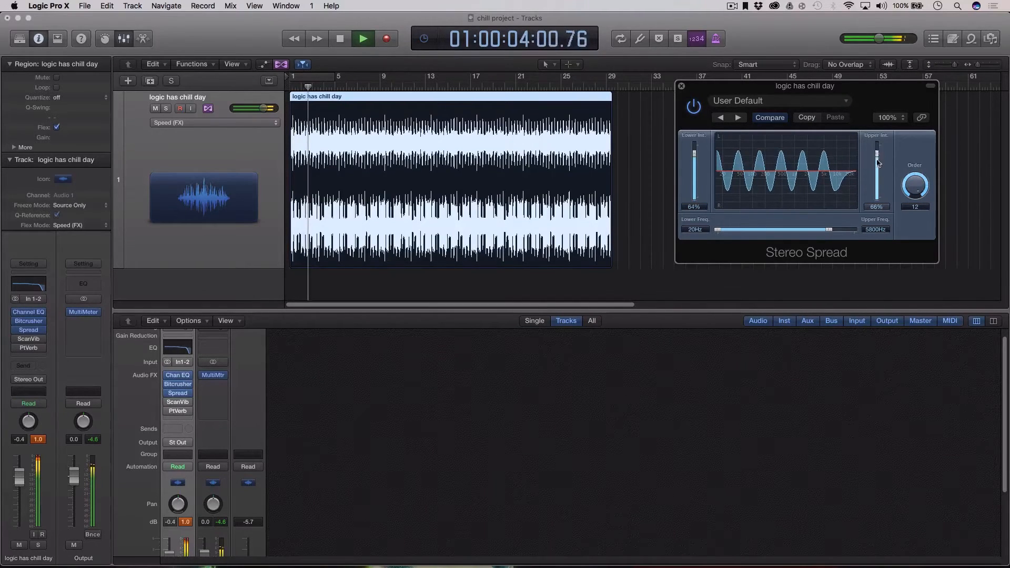
drag(876, 153, 879, 152)
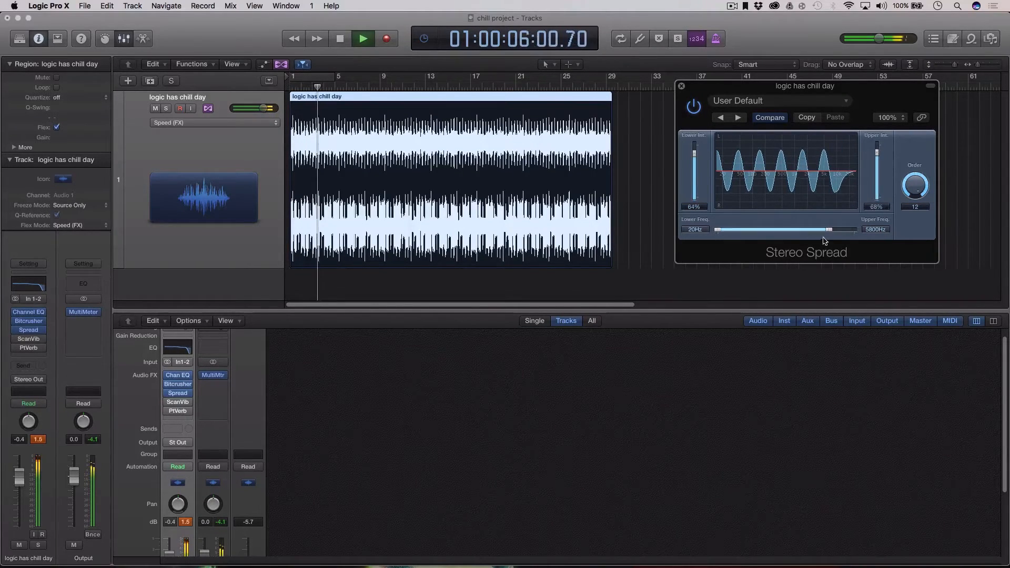
drag(828, 230, 807, 231)
key(space)
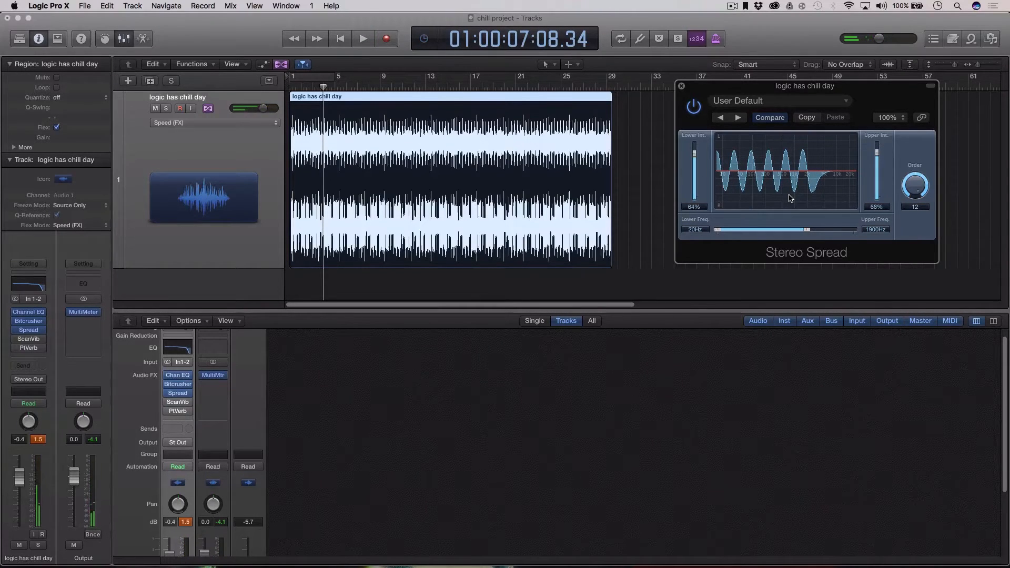
Set lower and upper intensity to 54% and 46%, raise Lower Freq to about 58Hz, and close Spread.
drag(694, 153, 695, 157)
drag(877, 157, 877, 161)
key(space)
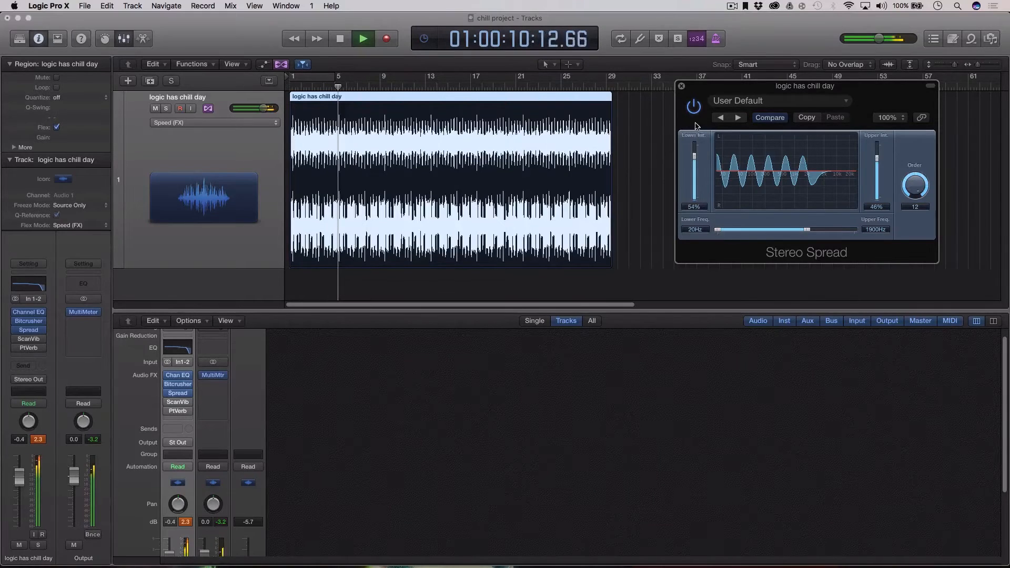
drag(717, 230, 730, 189)
key(space)
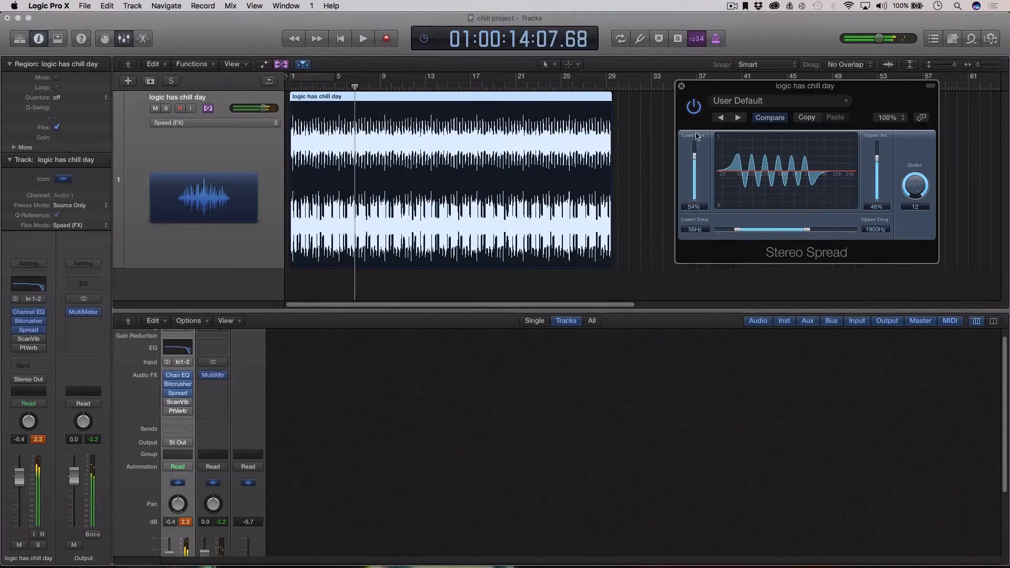
drag(702, 87, 704, 97)
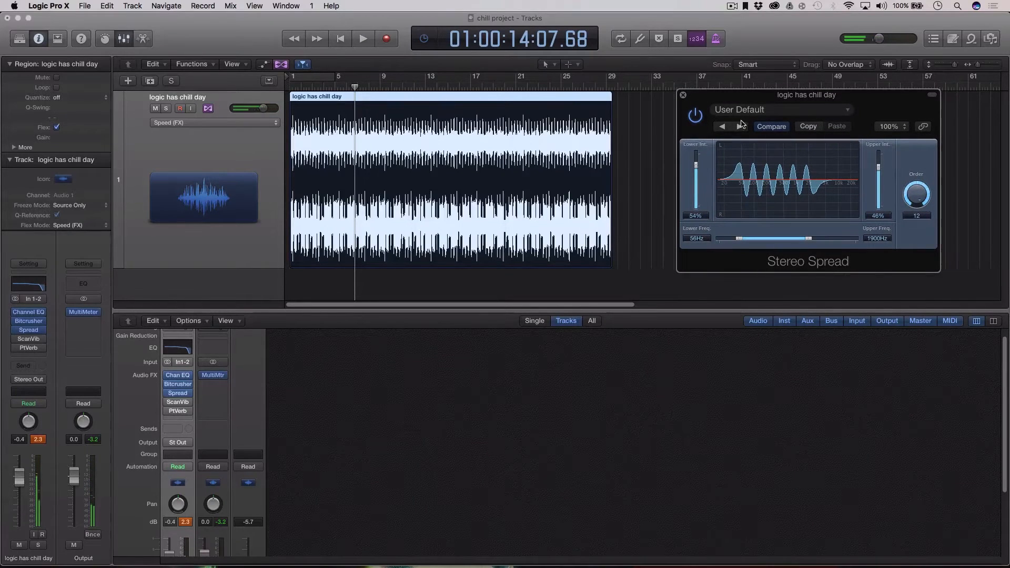
click(683, 95)
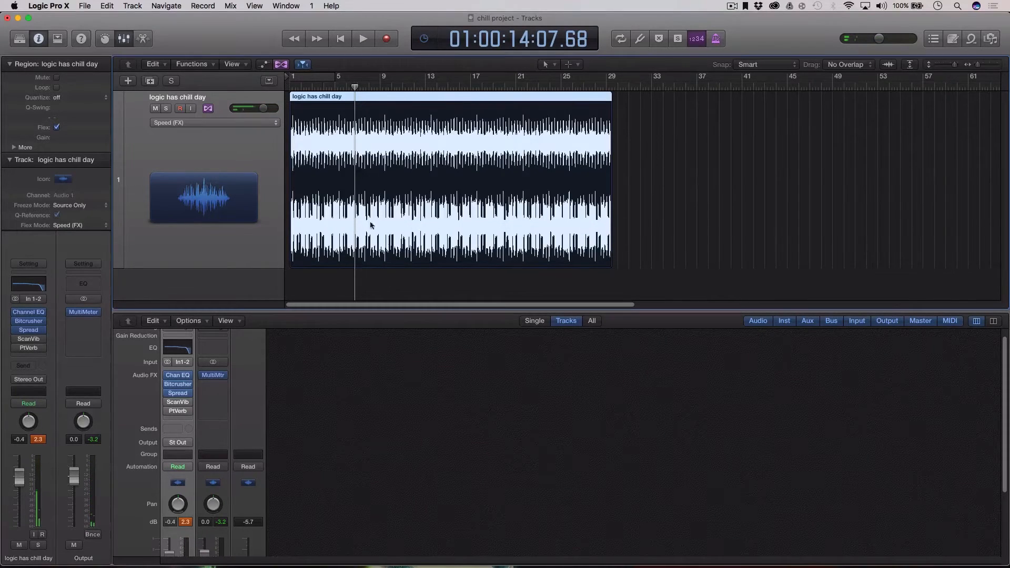
Open Scanner Vibrato, switch it on, and turn Depth down slightly during playback.
click(38, 340)
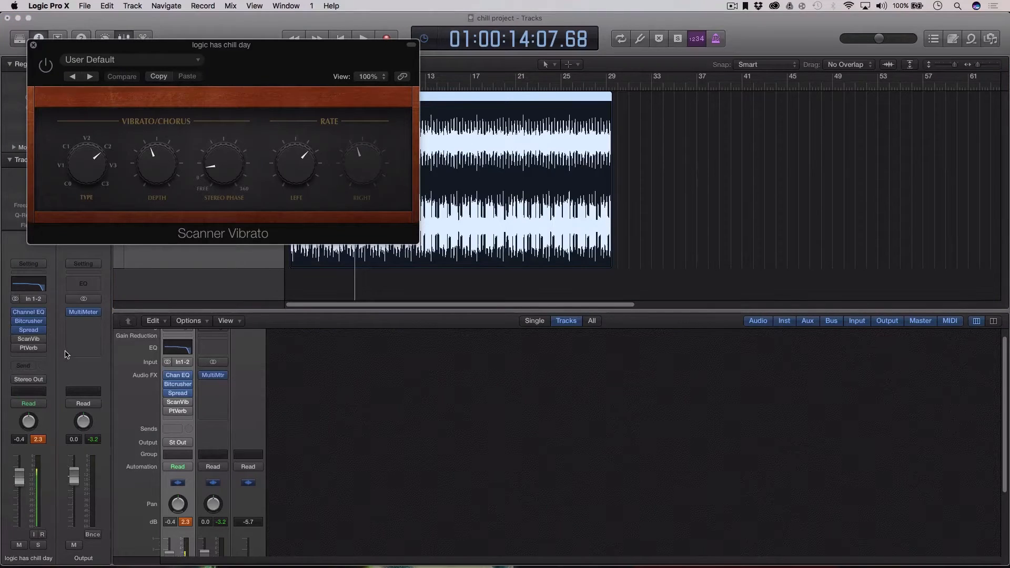
drag(249, 63, 873, 104)
key(space)
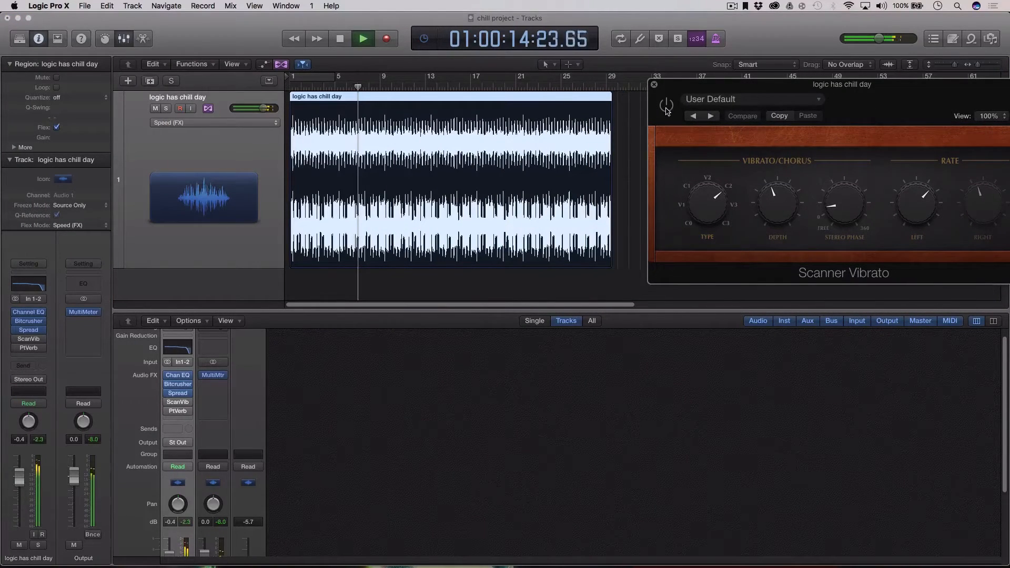
click(666, 104)
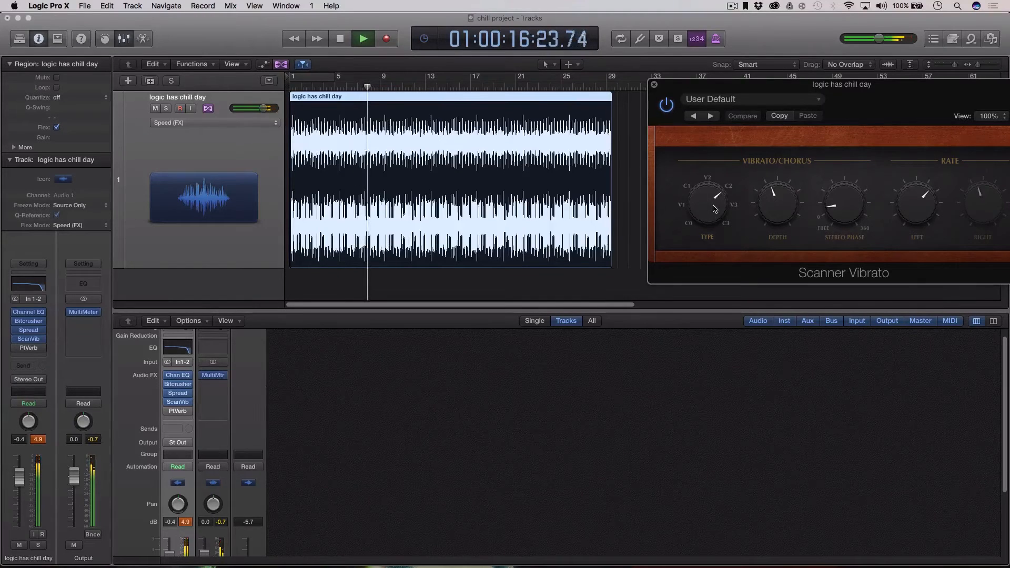
drag(779, 200, 774, 203)
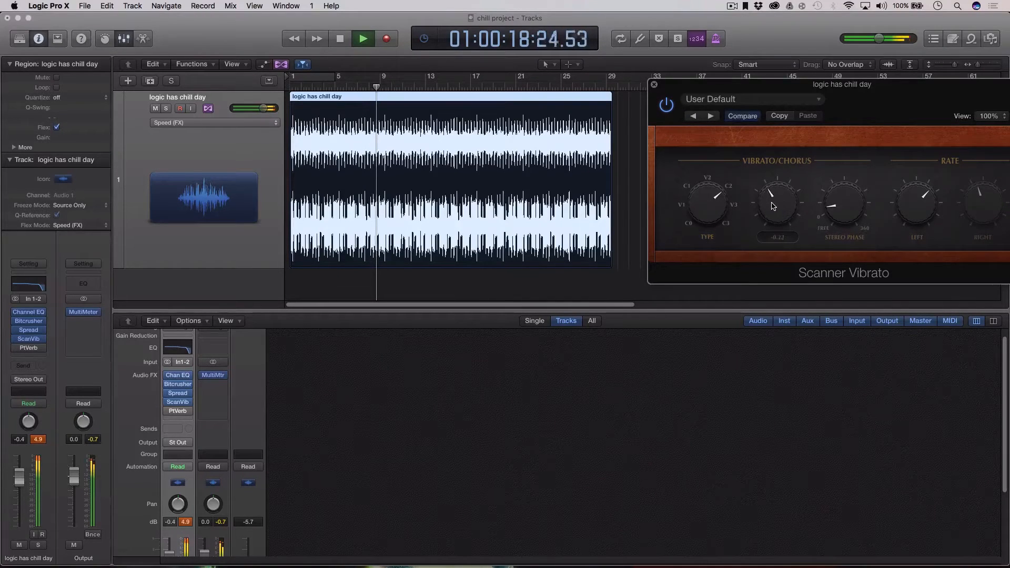
key(space)
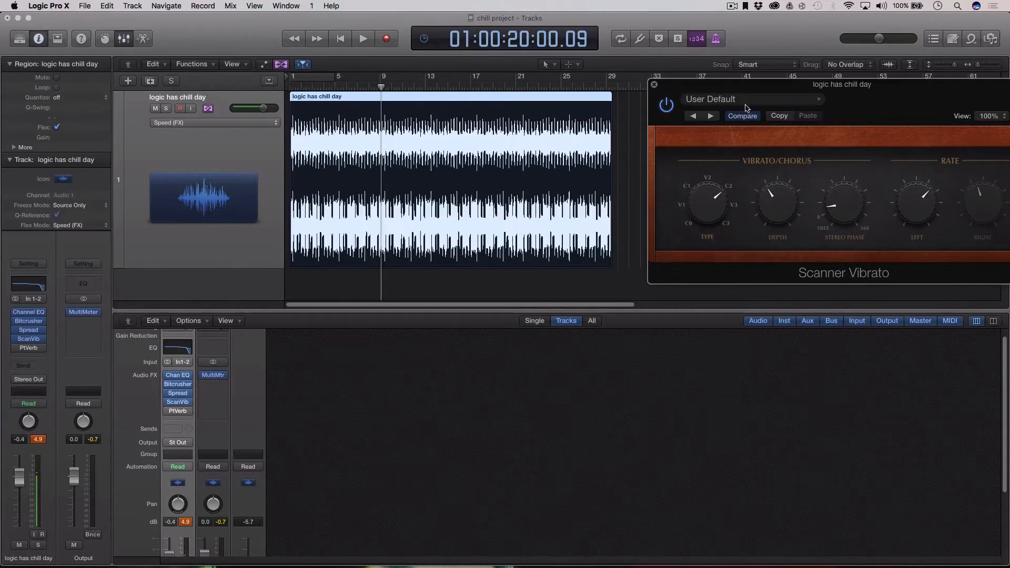
Audition vibrato types, raise Stereo Phase from 30 to 150, and settle on type C1.
drag(759, 88, 734, 87)
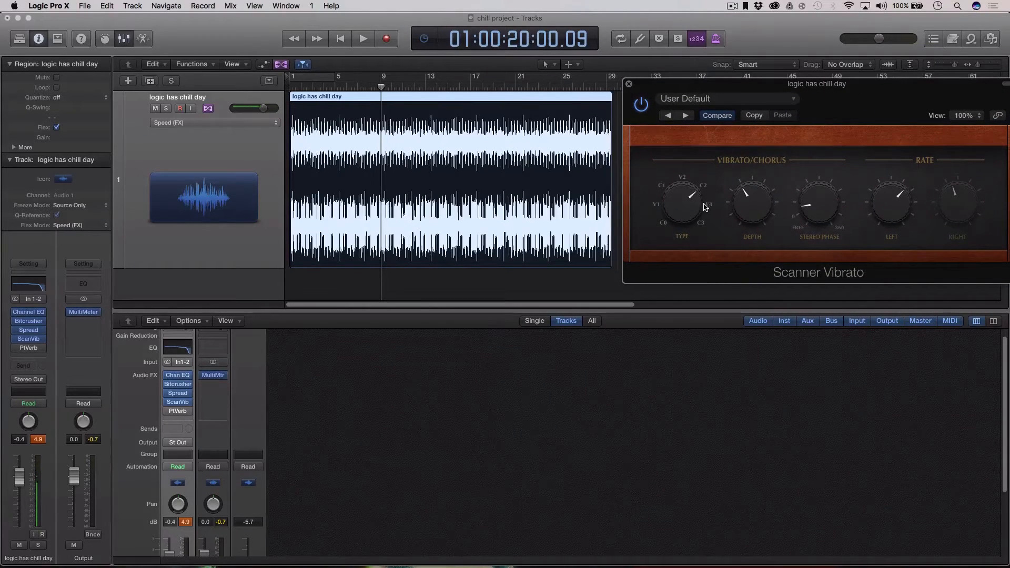
key(space)
drag(679, 210, 674, 219)
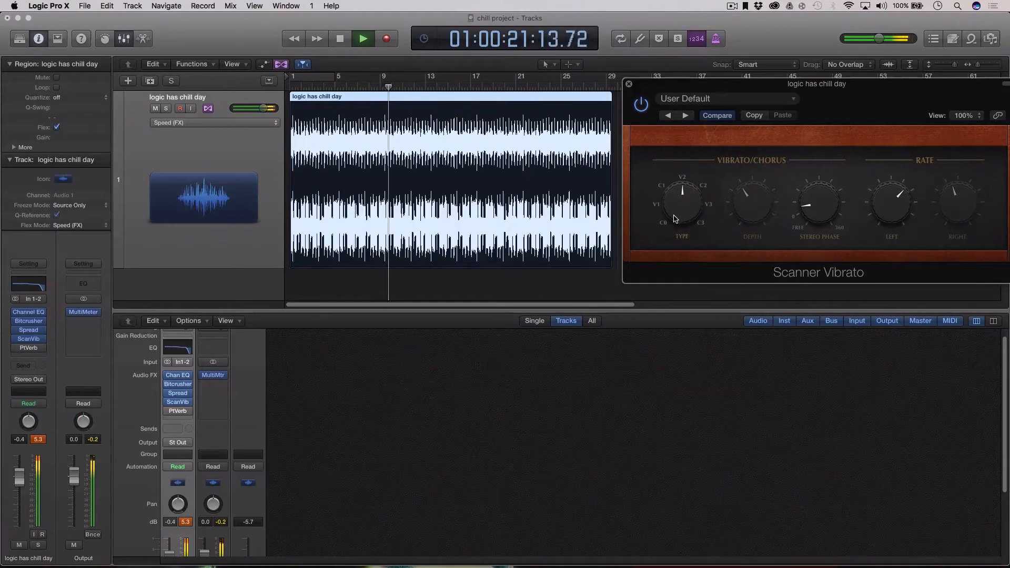
mouse_move(810, 206)
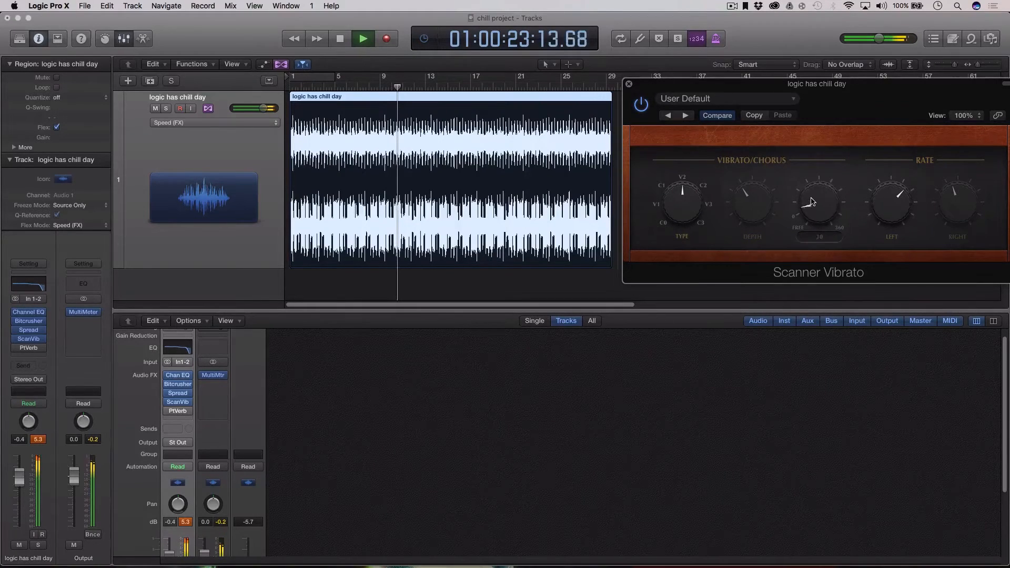
mouse_move(811, 202)
mouse_down()
mouse_move(829, 151)
mouse_move(814, 196)
mouse_up()
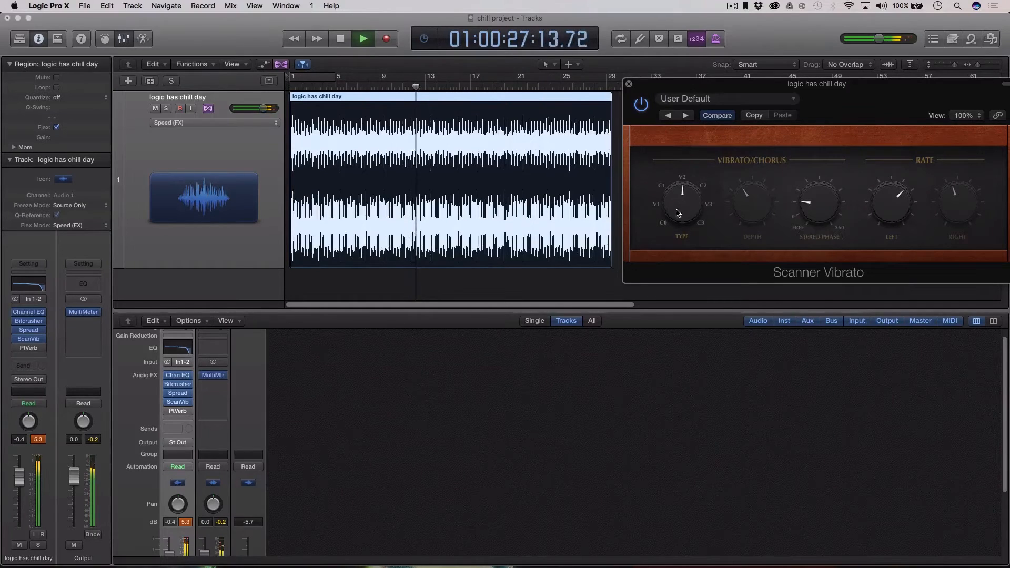
mouse_move(677, 213)
mouse_down()
mouse_move(702, 181)
mouse_move(739, 210)
mouse_move(800, 157)
mouse_move(682, 220)
mouse_up()
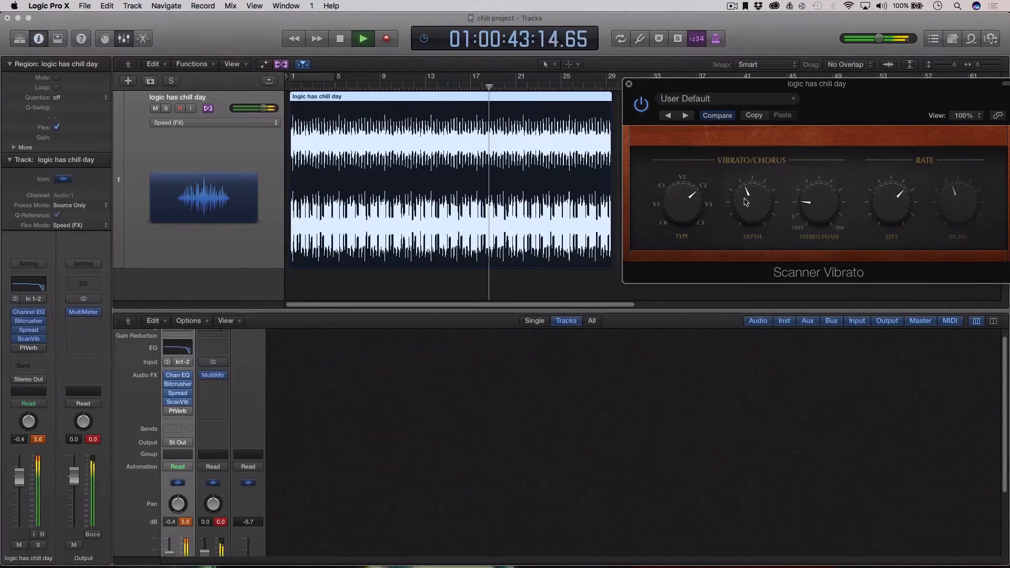
Set the vibrato Depth to 0.90 and close the Scanner Vibrato window.
drag(745, 202, 743, 223)
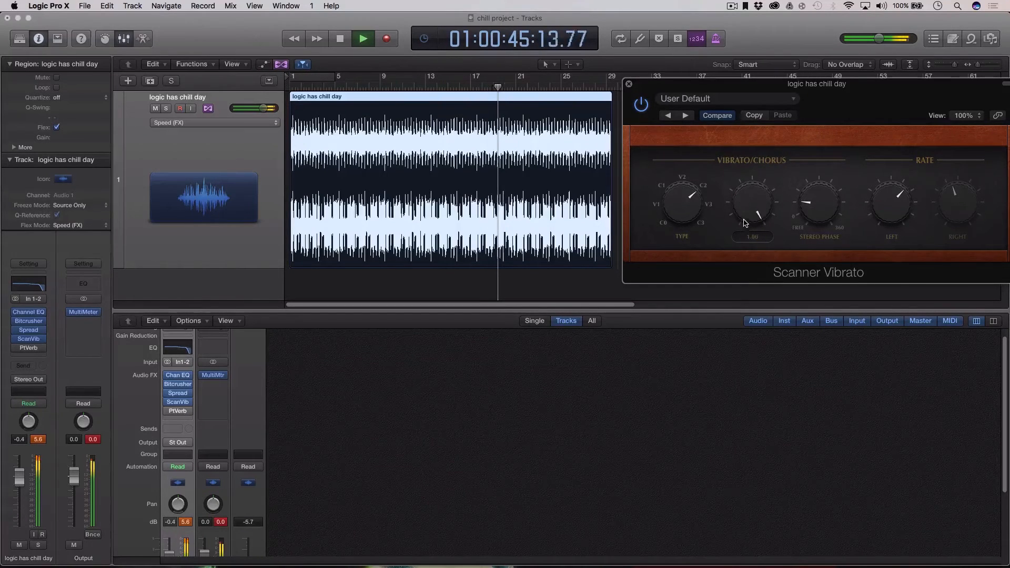
mouse_move(738, 207)
mouse_down()
mouse_move(748, 258)
mouse_move(735, 215)
mouse_up()
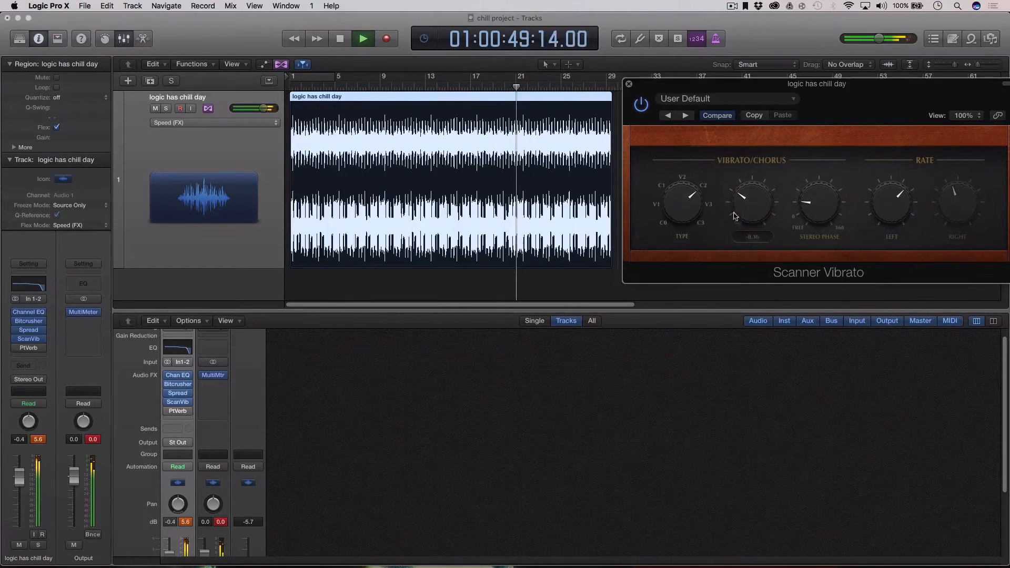
key(space)
click(630, 85)
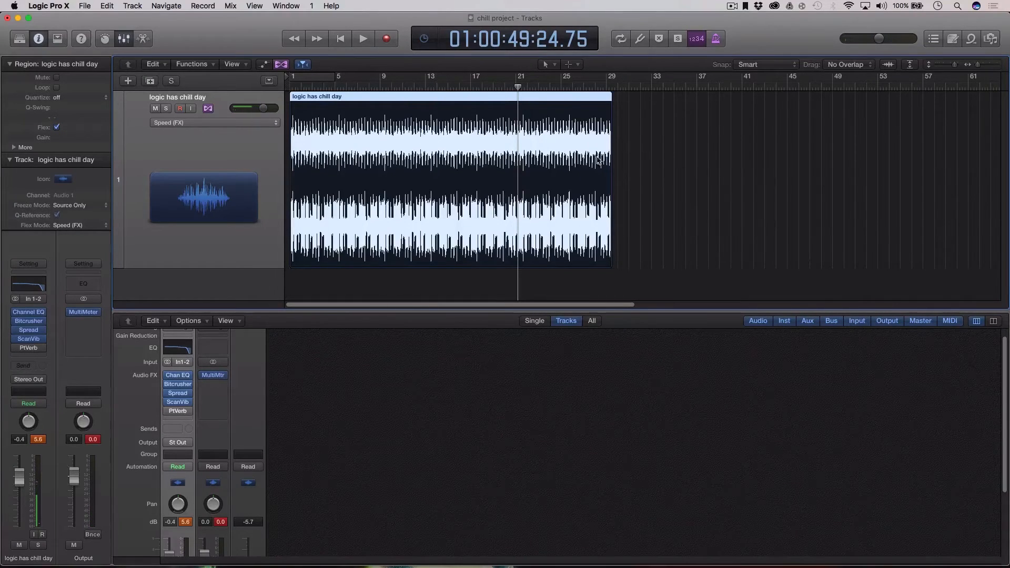
Lengthen the region's end slightly and play the stretched track from the project start.
drag(607, 141, 617, 142)
click(323, 87)
key(Return)
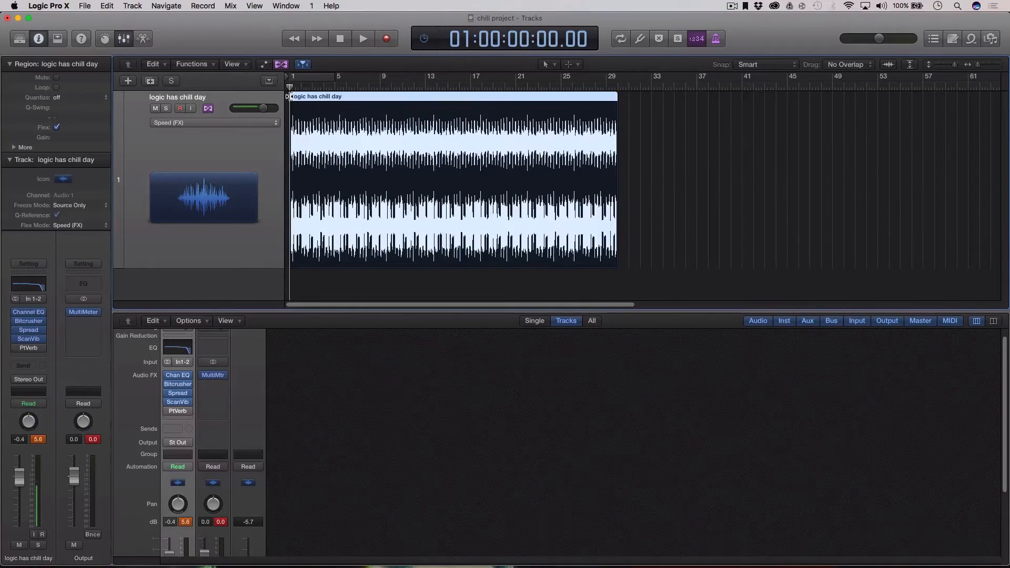
key(space)
key(space)
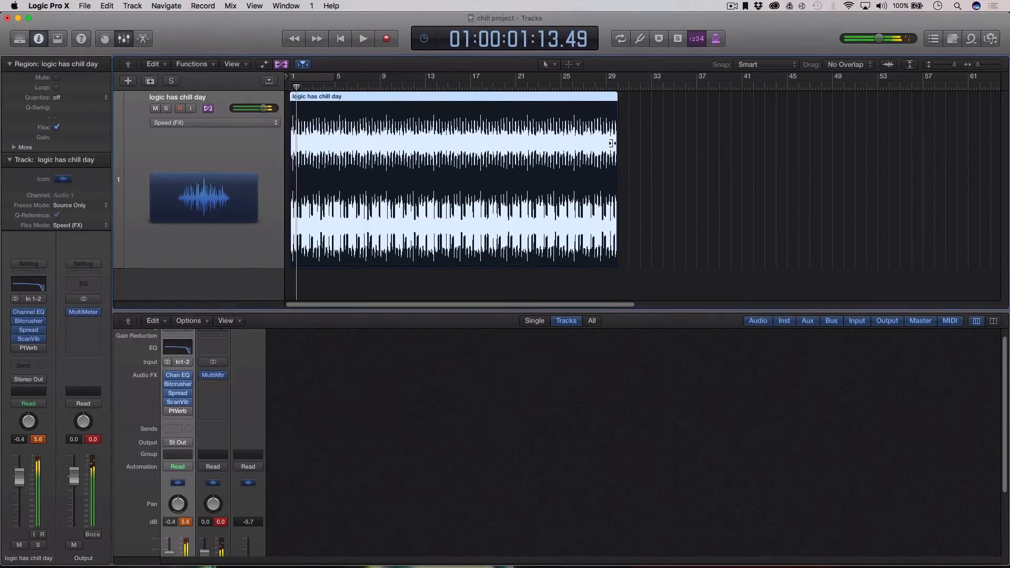
drag(613, 143, 614, 142)
key(space)
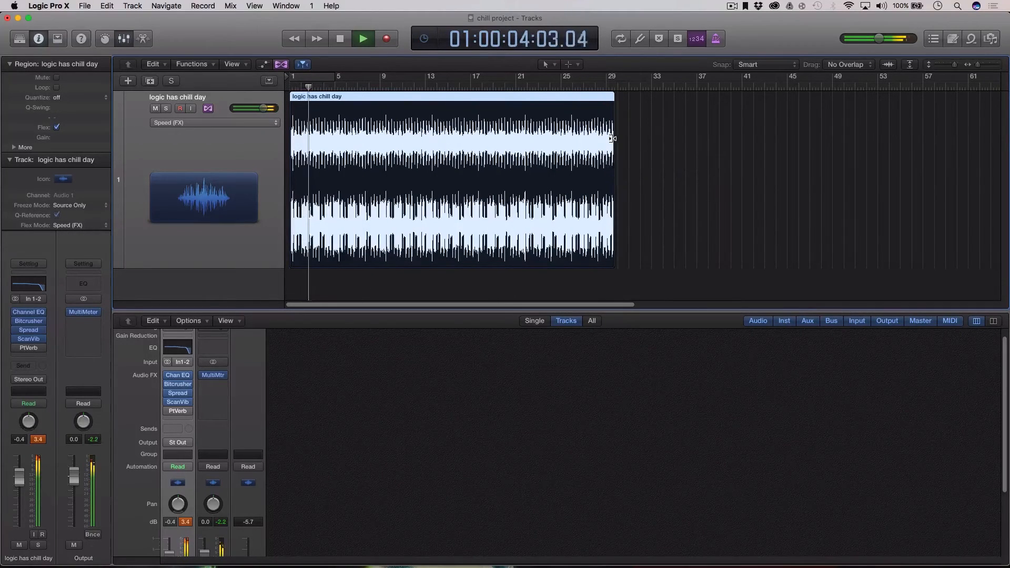
Stretch the region out to around bar 30, trim it slightly, and turn off Flex view.
scroll(641, 154, up, 5)
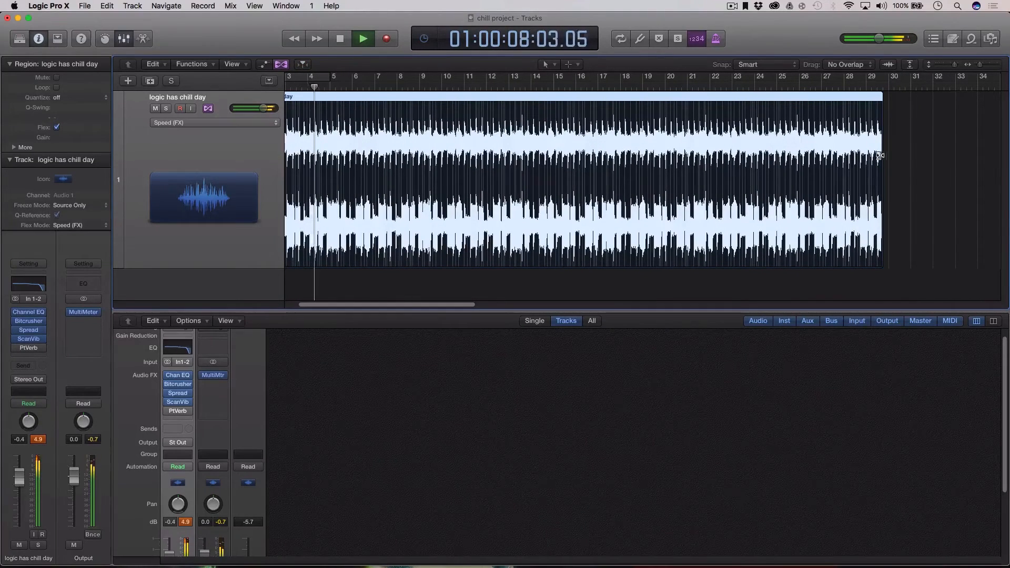
click(906, 157)
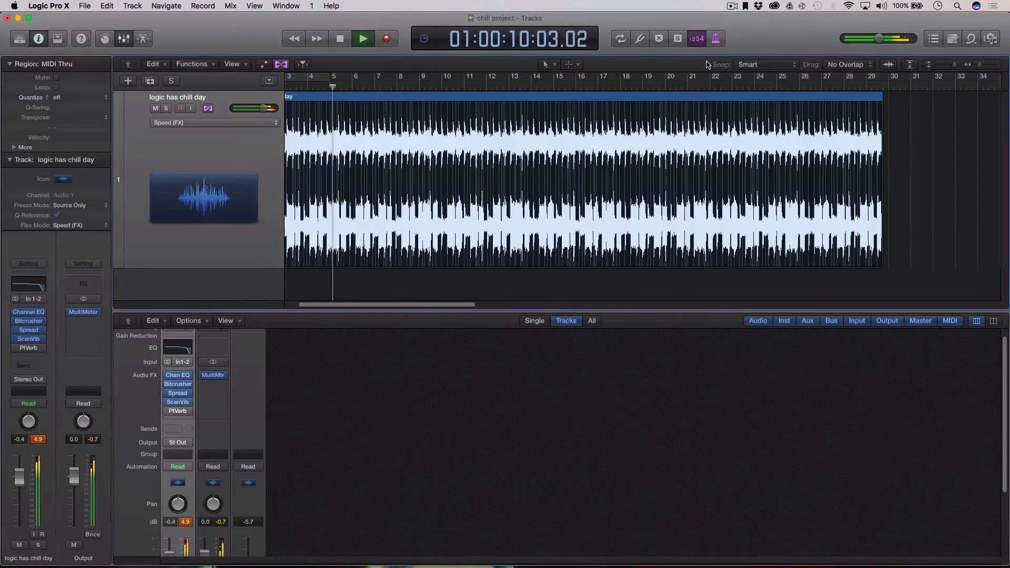
click(874, 158)
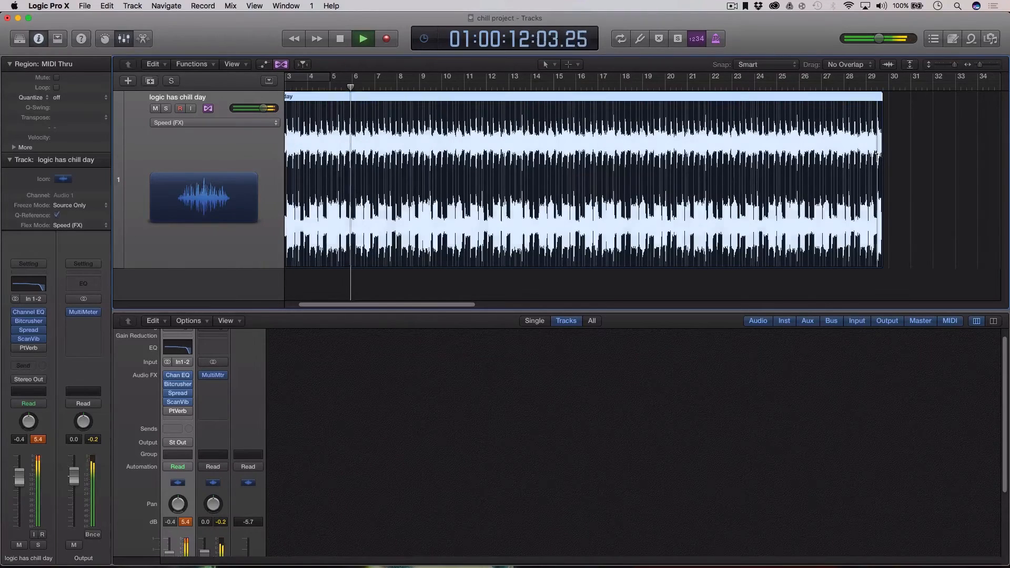
drag(876, 156, 888, 158)
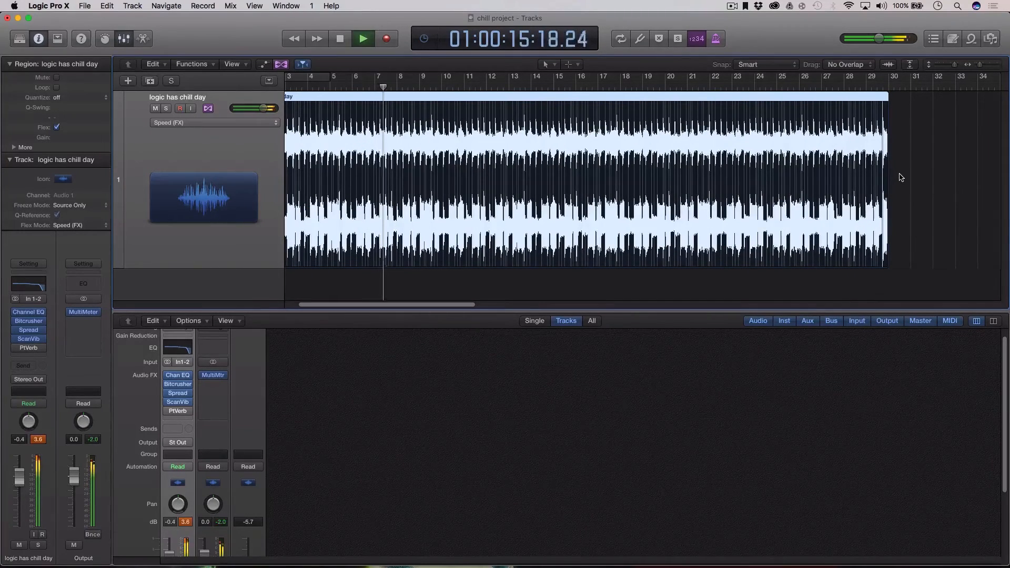
click(935, 179)
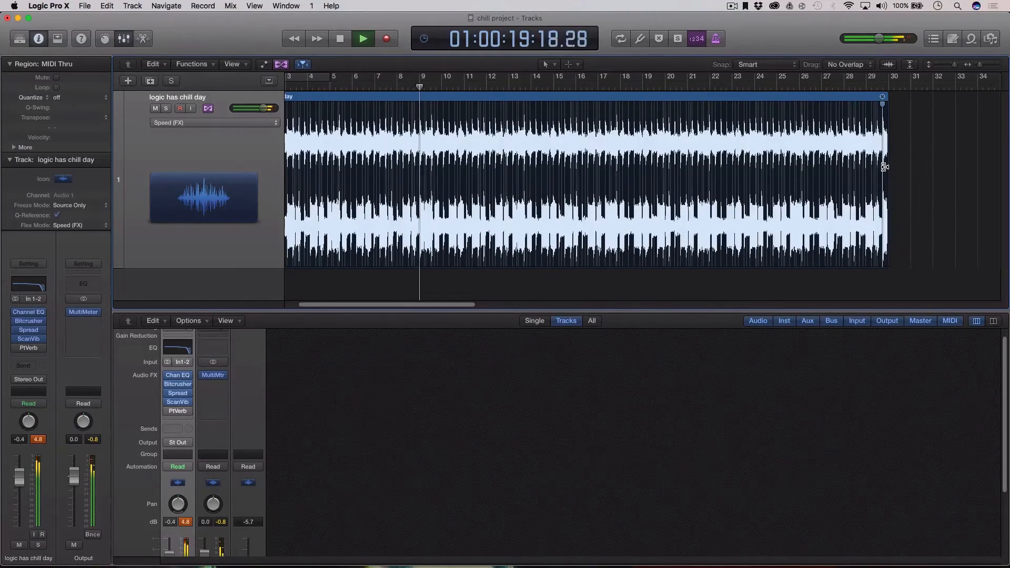
drag(884, 168, 882, 168)
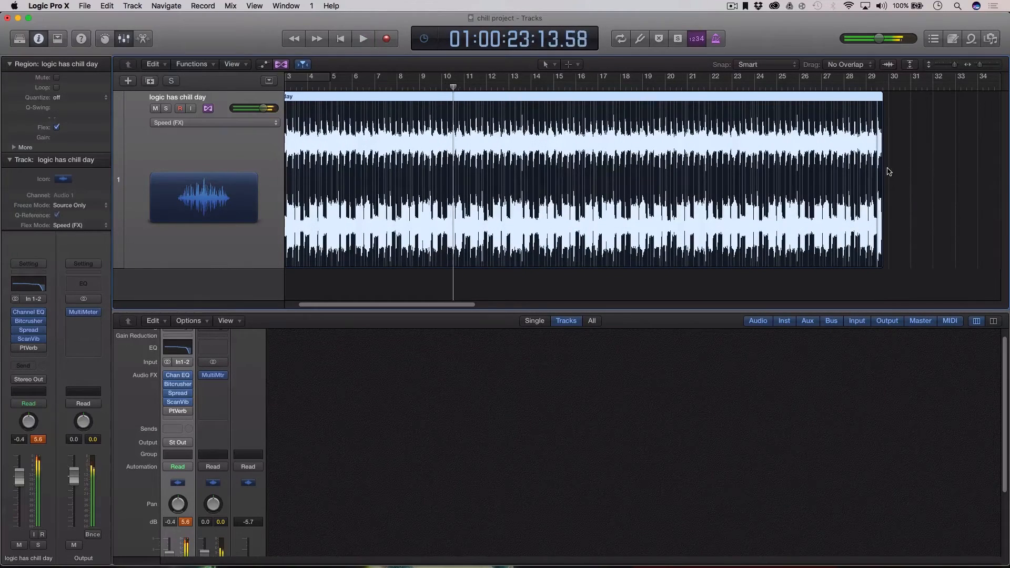
drag(419, 306, 382, 307)
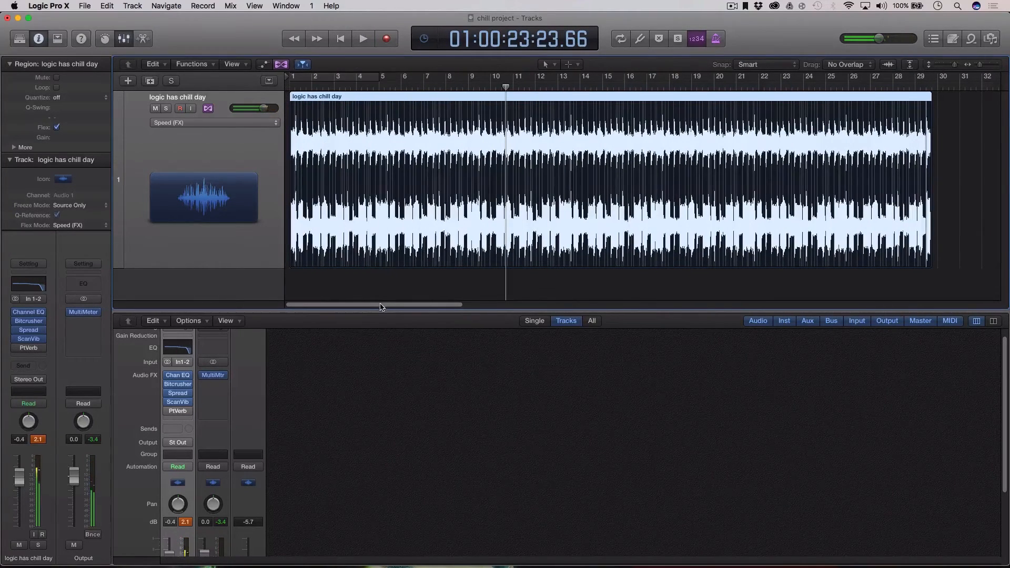
key(Return)
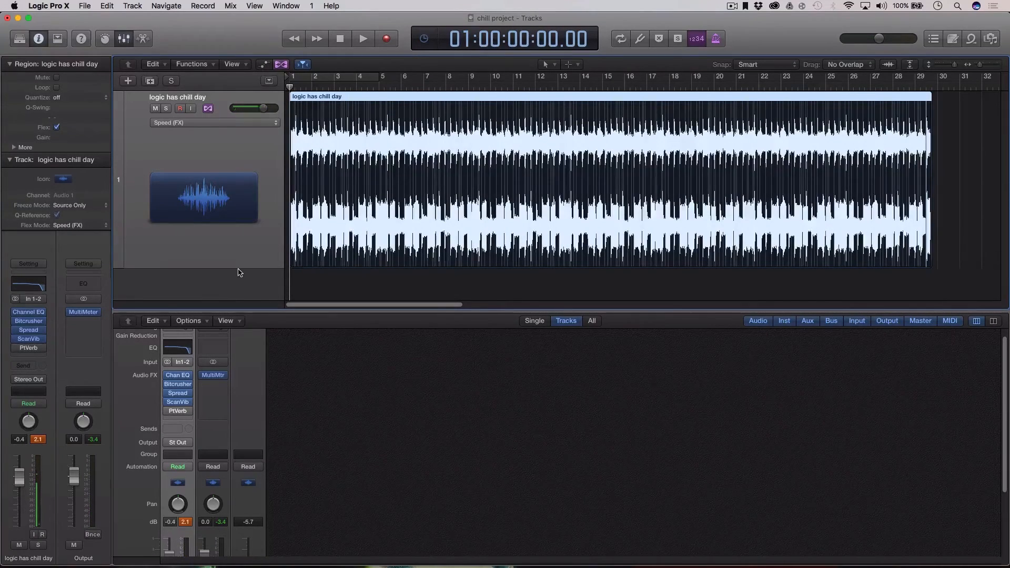
key(super+f)
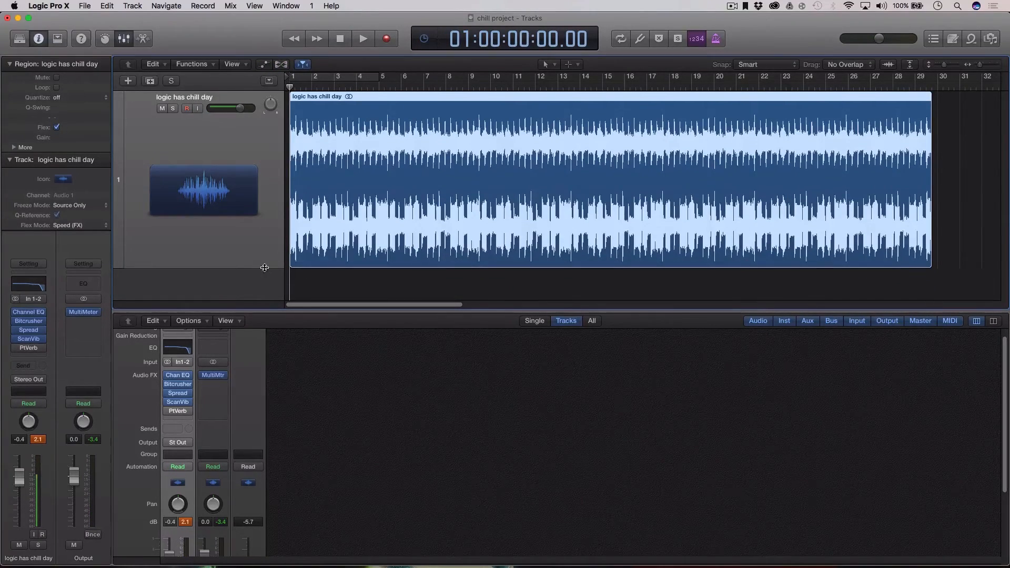
Shrink the track height and open PlatinumVerb on its Live Club preset beside the mixer.
drag(266, 268, 257, 239)
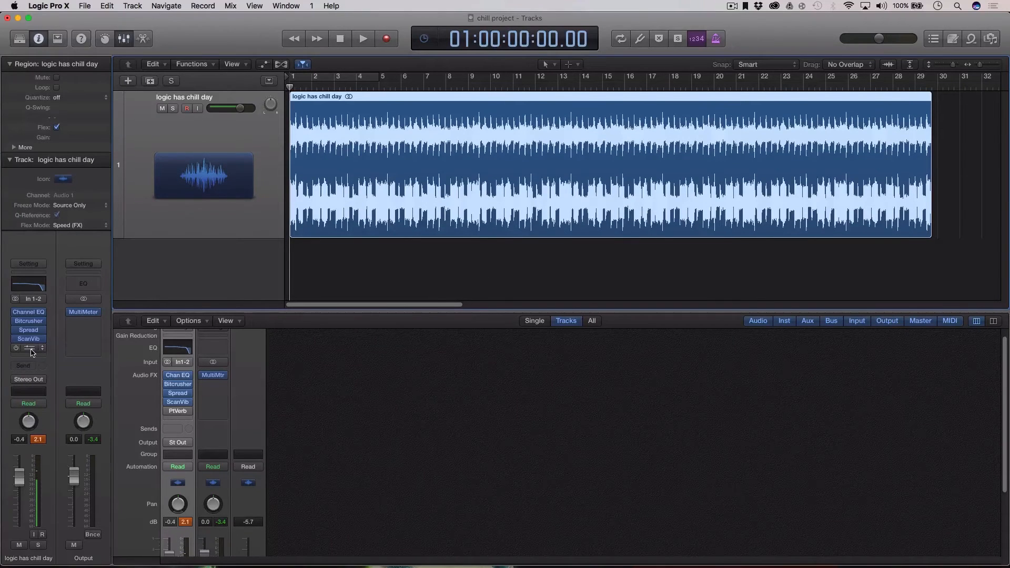
click(32, 350)
drag(251, 50, 913, 110)
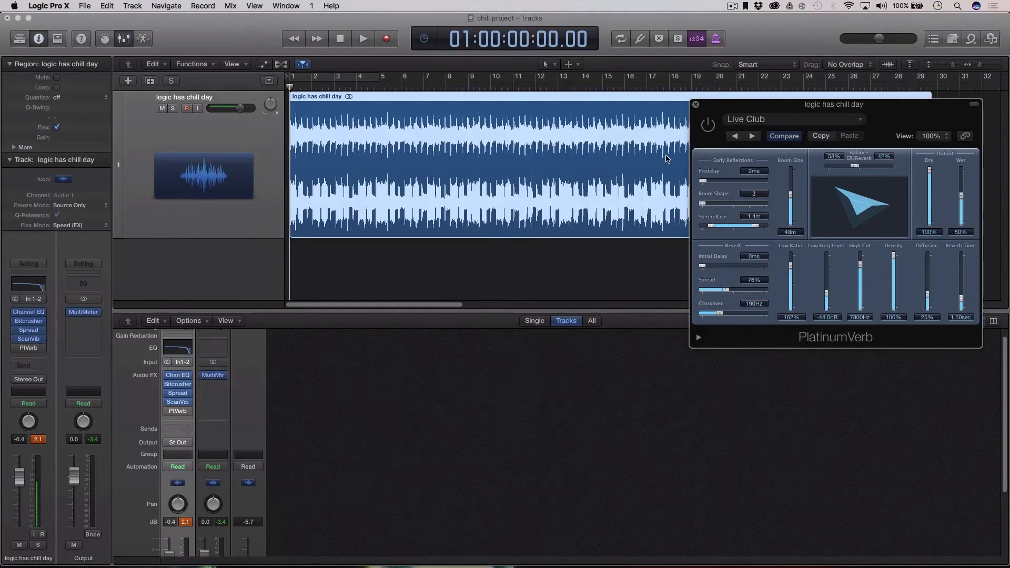
Play the track to audition the PlatinumVerb reverb, then stop playback.
click(291, 85)
key(space)
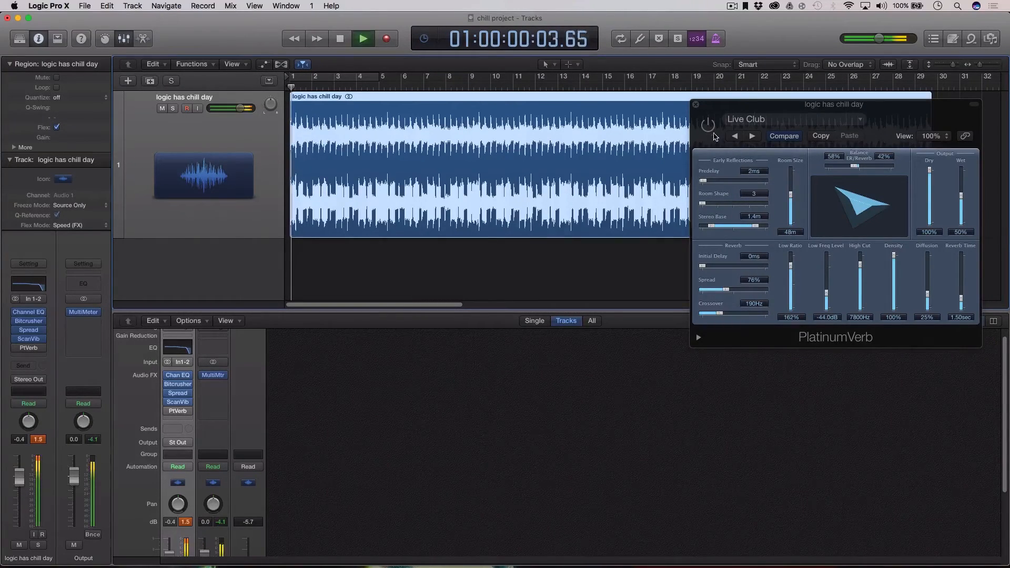
click(724, 144)
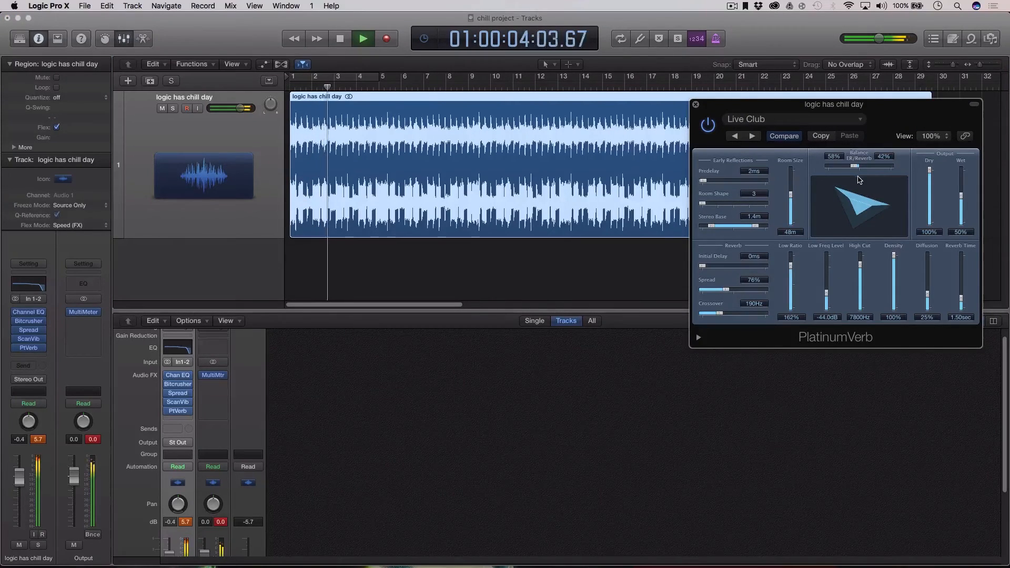
key(space)
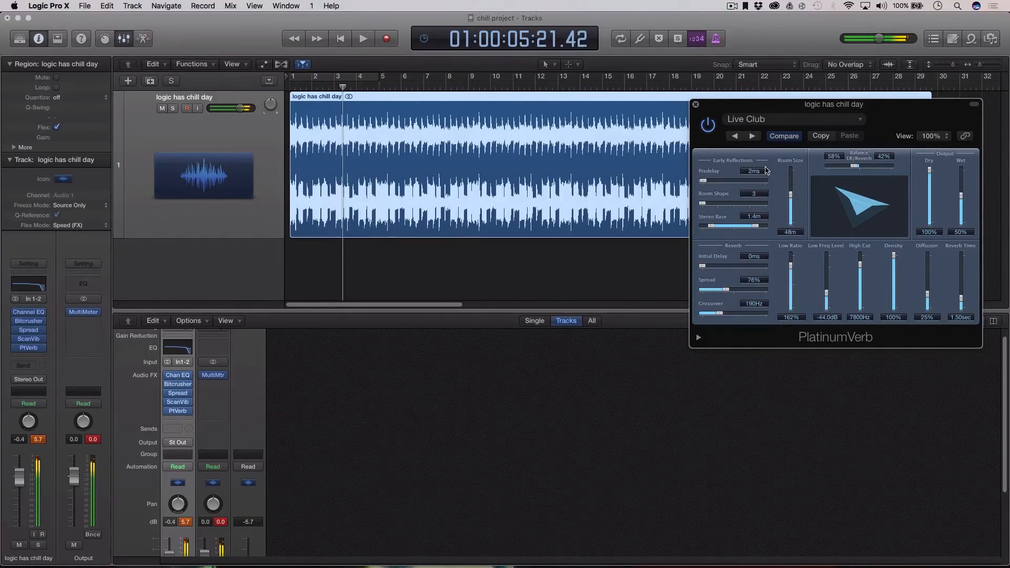
Toggle the PlatinumVerb power button and close the reverb settings window.
click(712, 128)
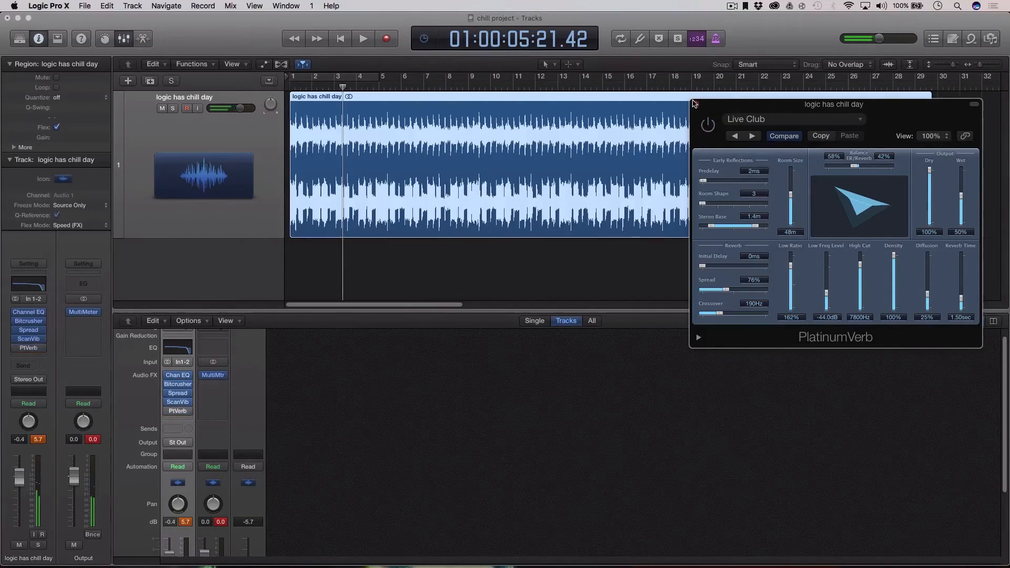
click(696, 105)
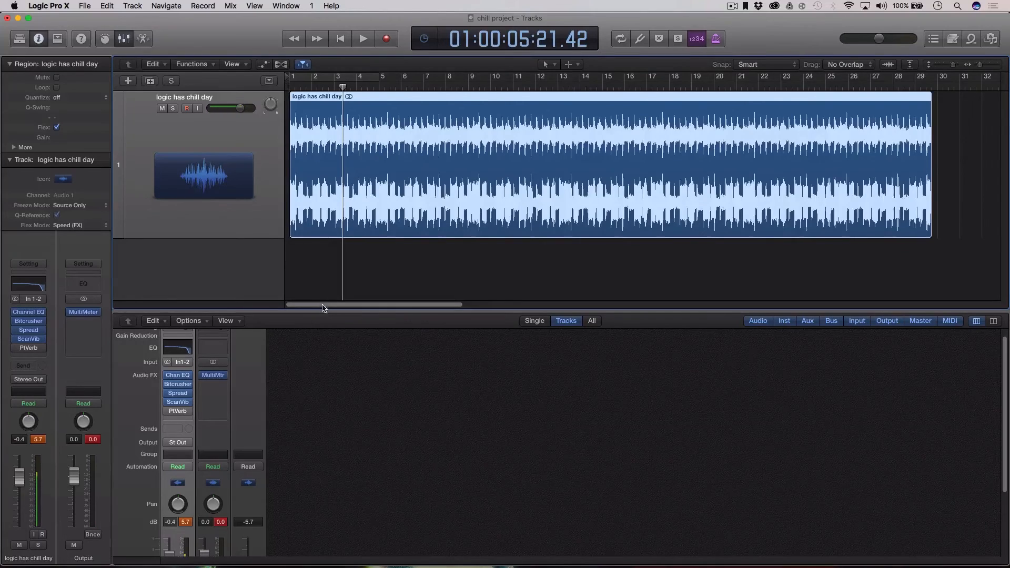
mouse_move(322, 305)
mouse_down()
mouse_move(436, 315)
mouse_move(319, 311)
mouse_up()
Bring up the original 'logic has chill day' project from the Dock and play a short section.
click(946, 543)
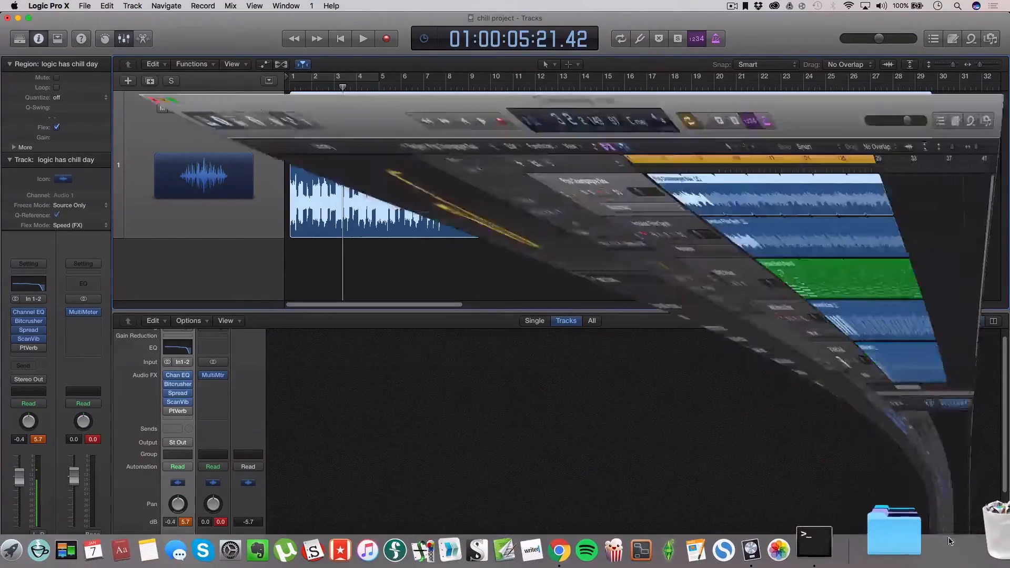
key(space)
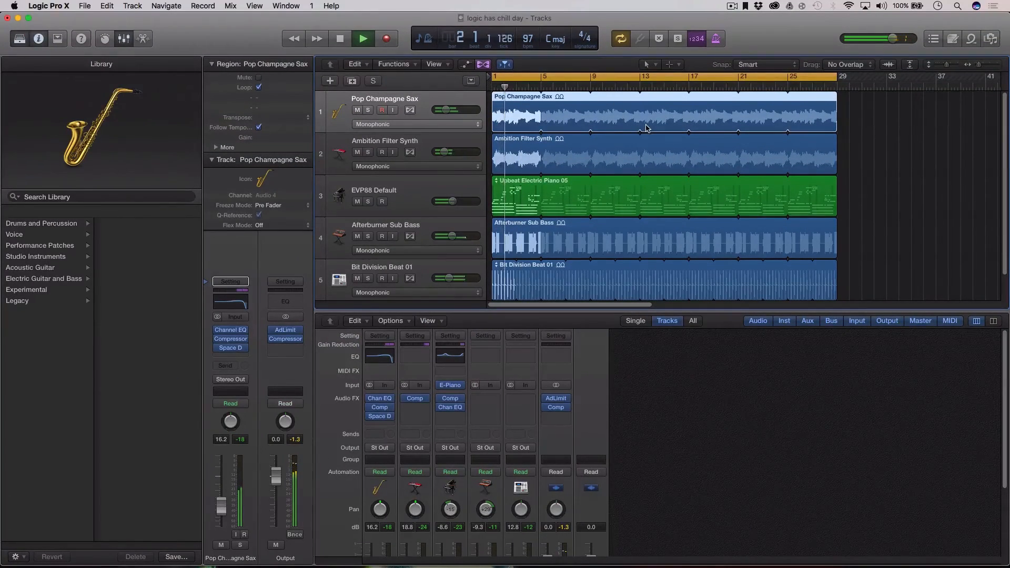
key(space)
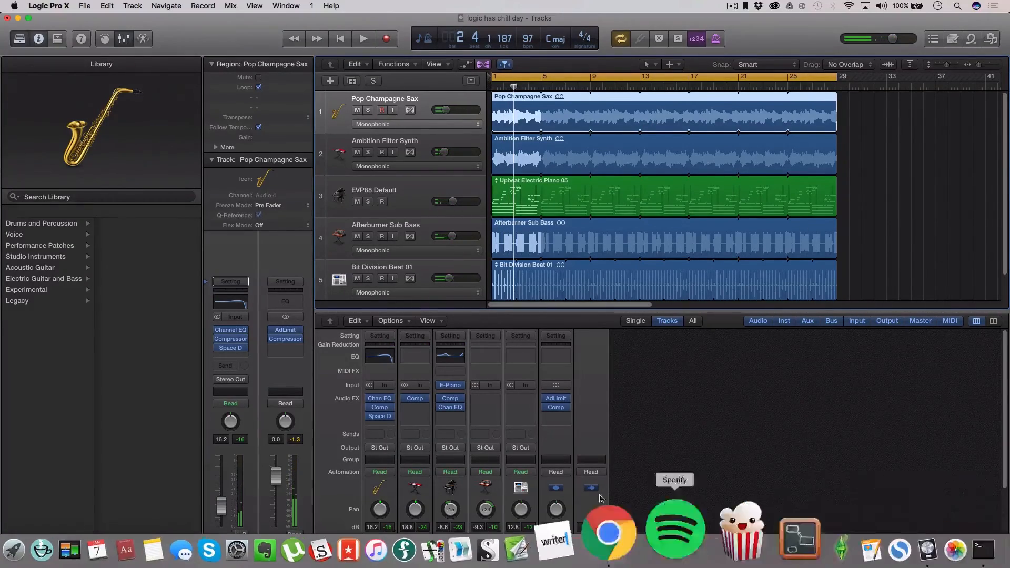
key(F11)
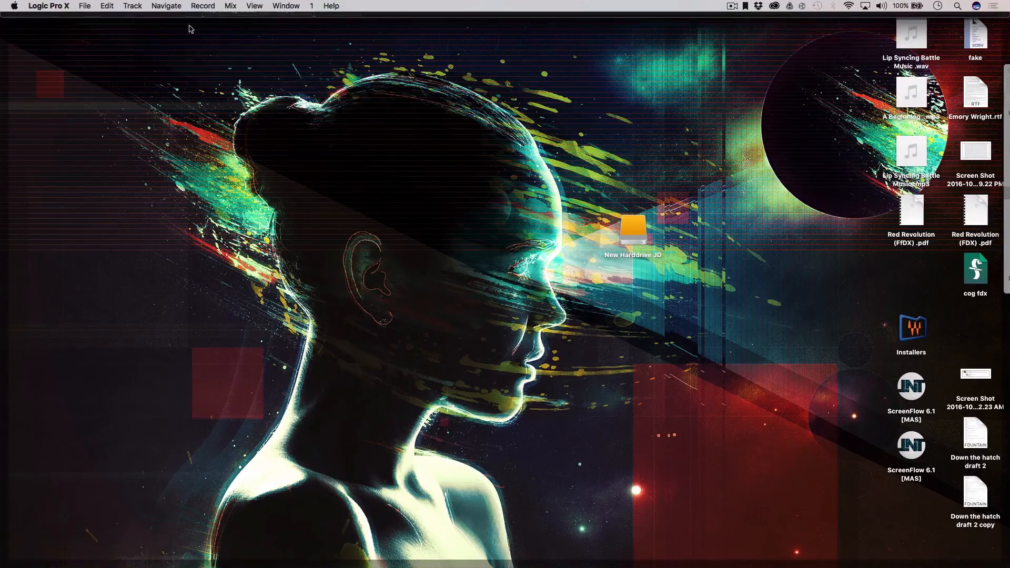
key(F11)
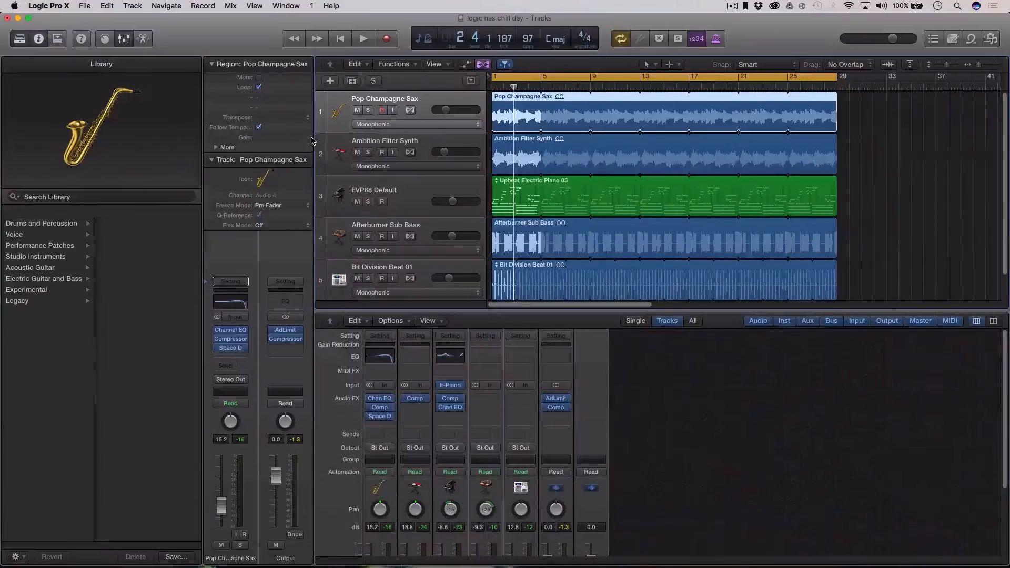
Switch windows via Mission Control and play the original 'logic has chill day' project again.
key(ctrl+Up)
click(263, 117)
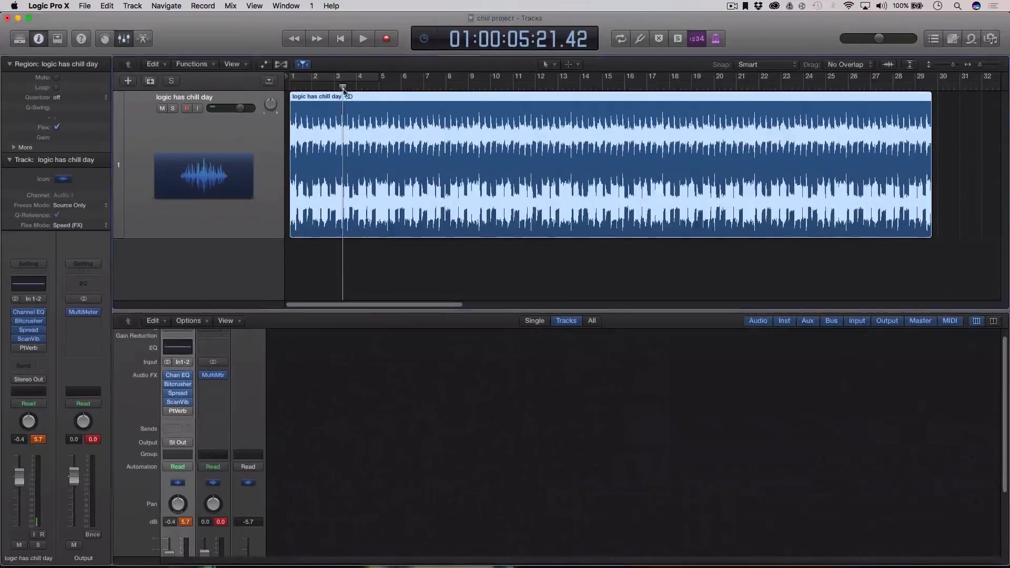
key(Return)
key(ctrl+Up)
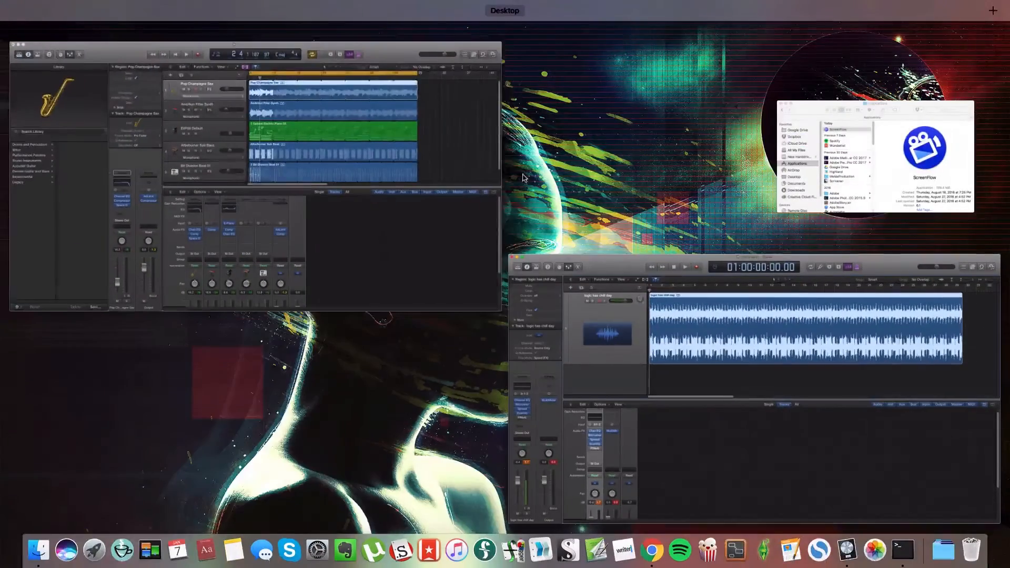
click(444, 174)
key(space)
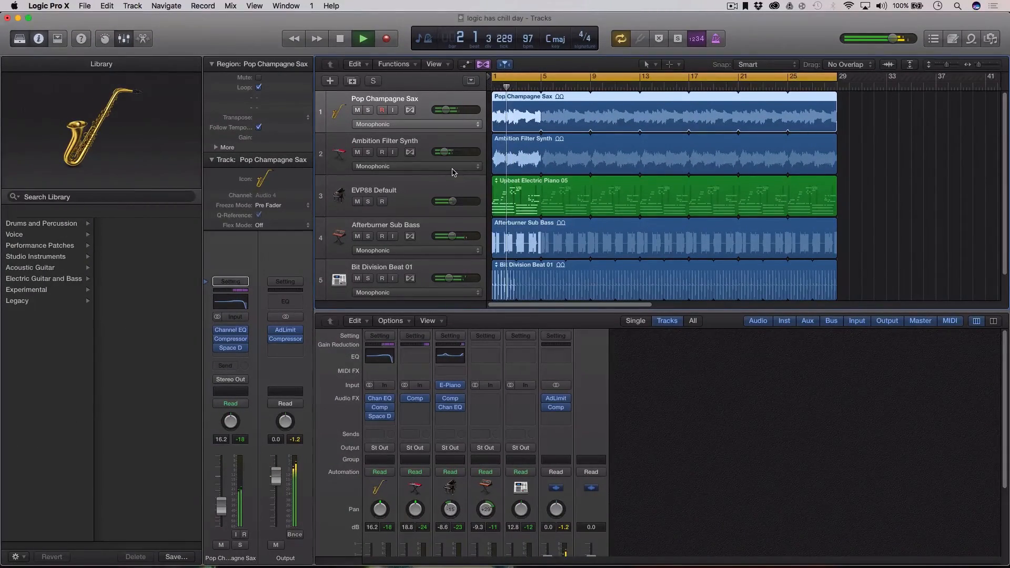
key(space)
Return to the chill project window and play it from bar 1.
key(ctrl+Up)
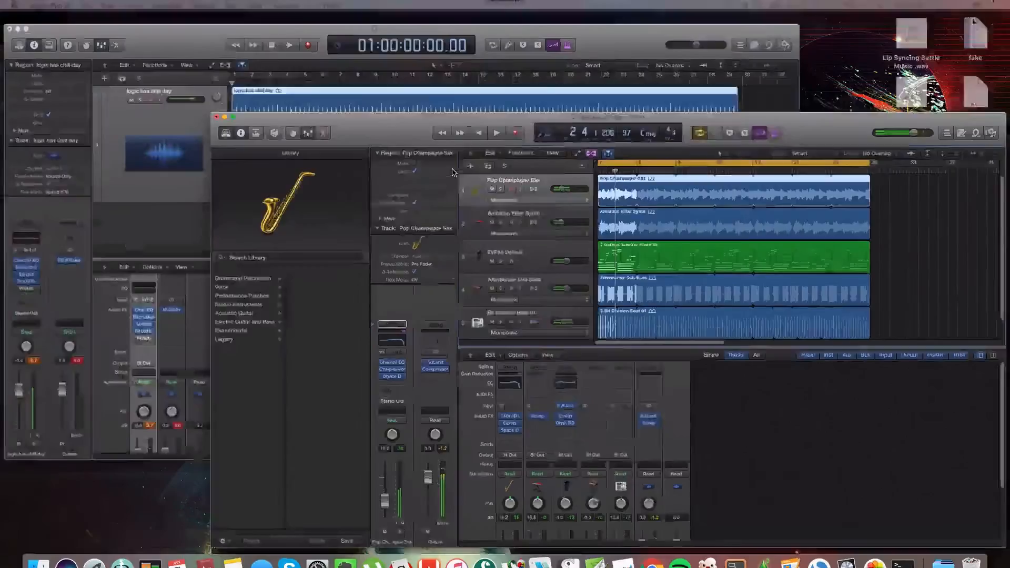
click(316, 90)
key(space)
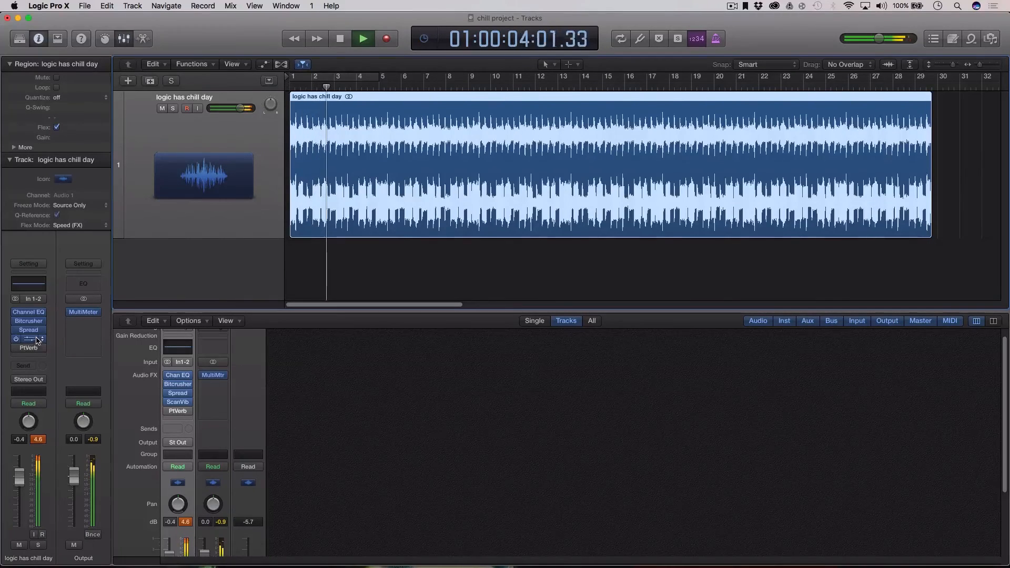
Set Scanner Vibrato to chorus C1 with stereo phase 0 and low depth, auditioning during playback.
key(space)
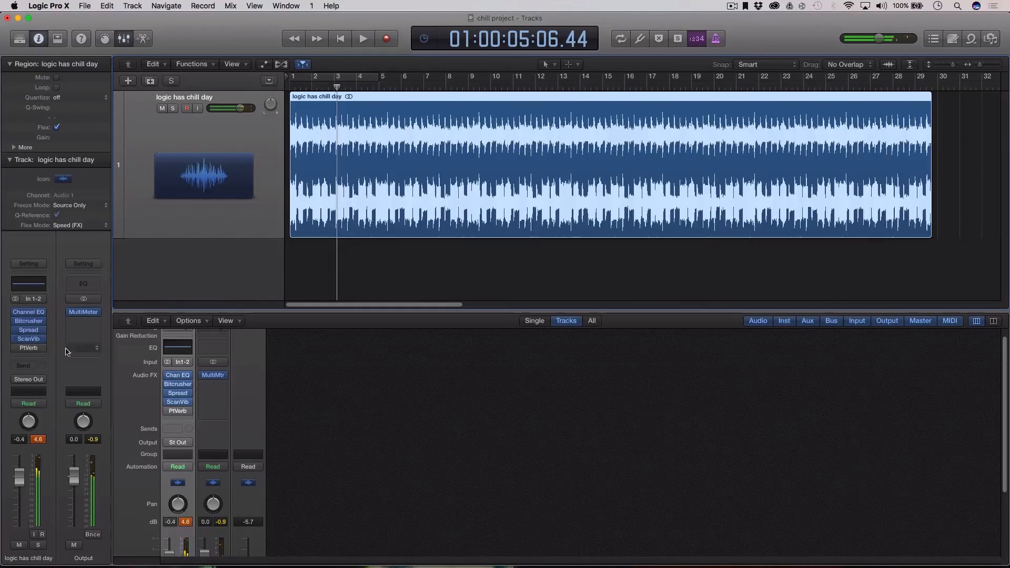
click(30, 338)
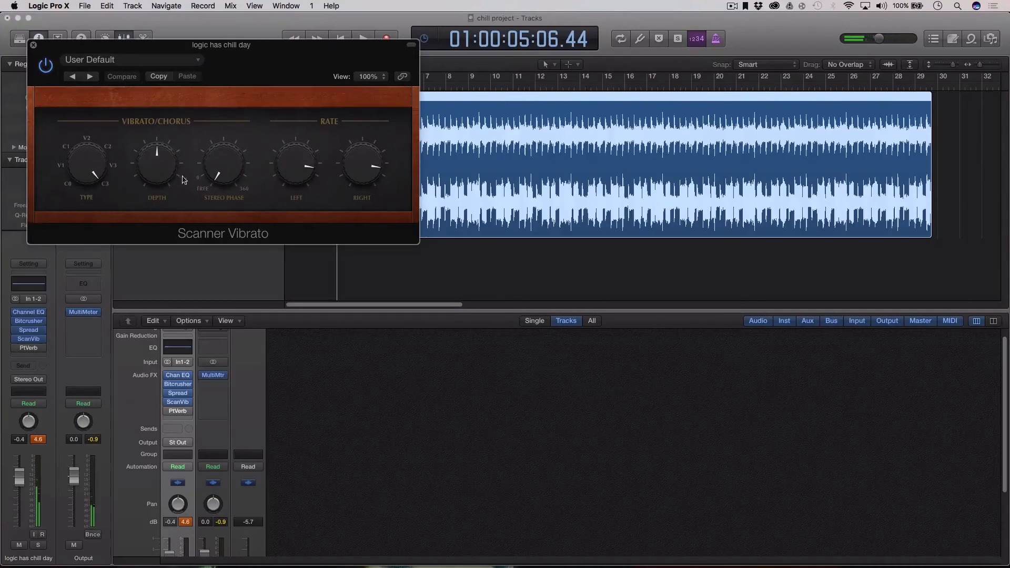
drag(87, 170, 87, 175)
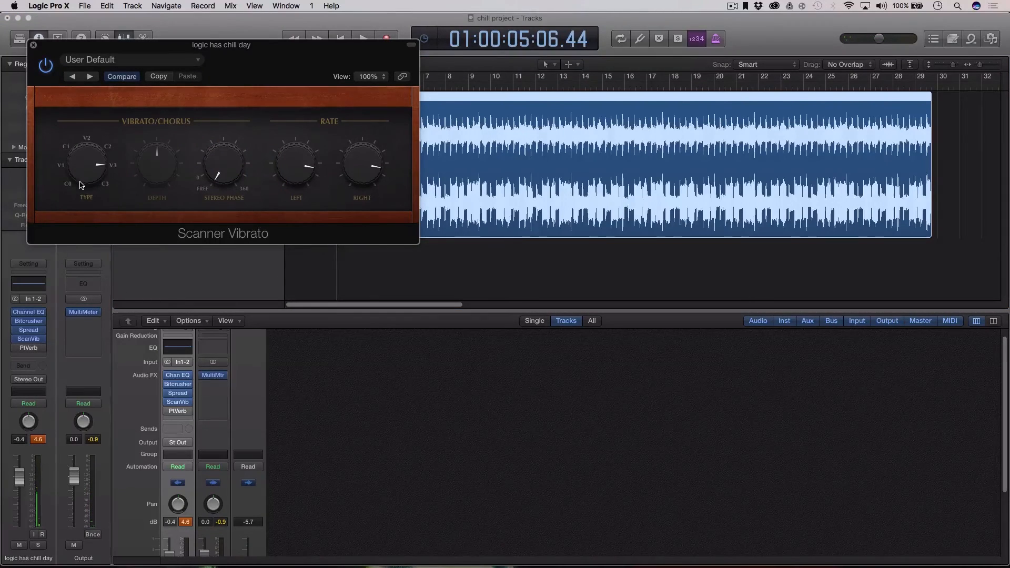
key(space)
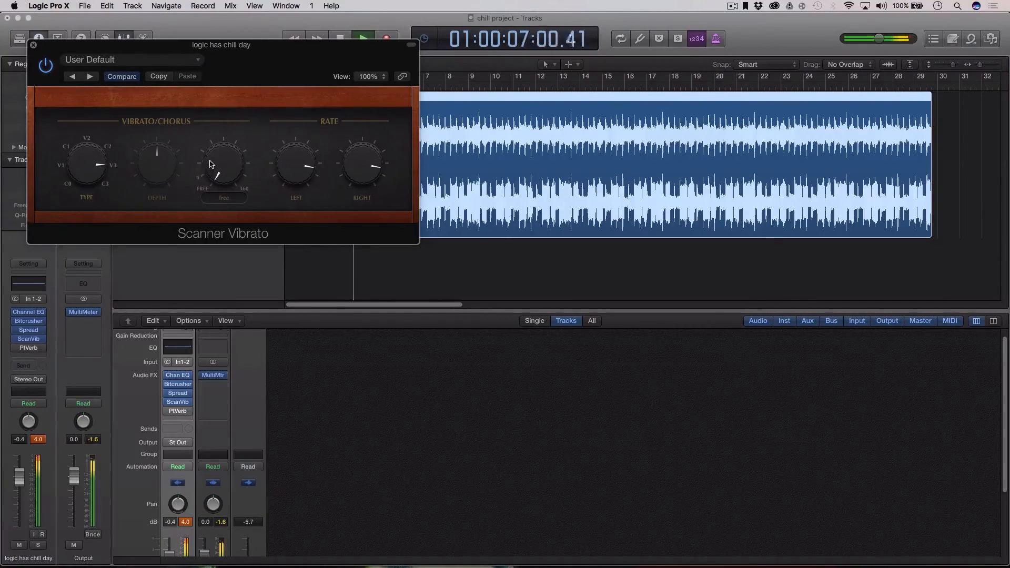
drag(204, 161, 210, 151)
drag(89, 172, 87, 201)
drag(142, 168, 140, 233)
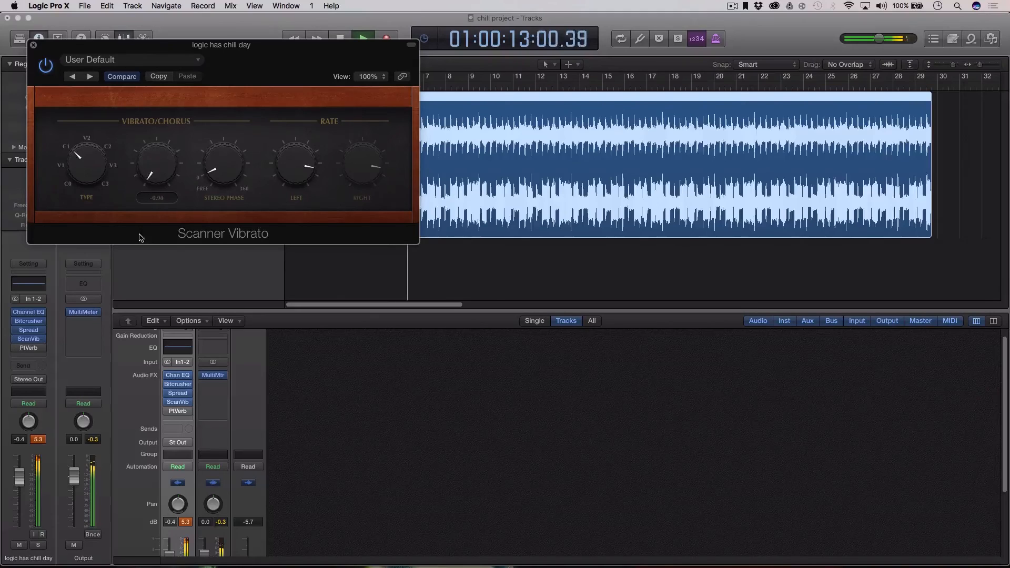
key(space)
click(33, 45)
drag(415, 88, 295, 102)
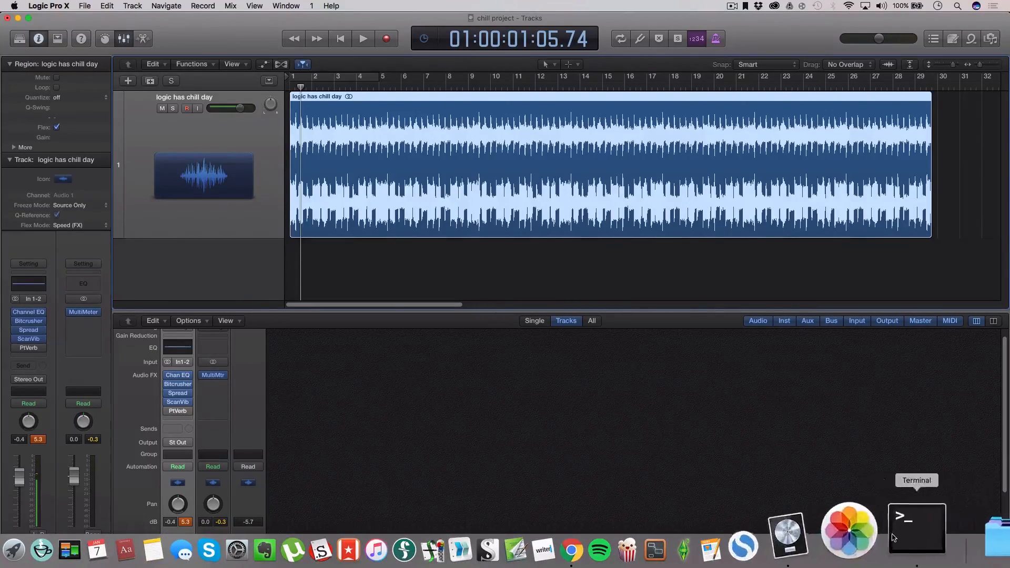
Switch to the original 'logic has chill day' window, play it from bar 1, then reset the playhead.
key(ctrl+Up)
click(443, 191)
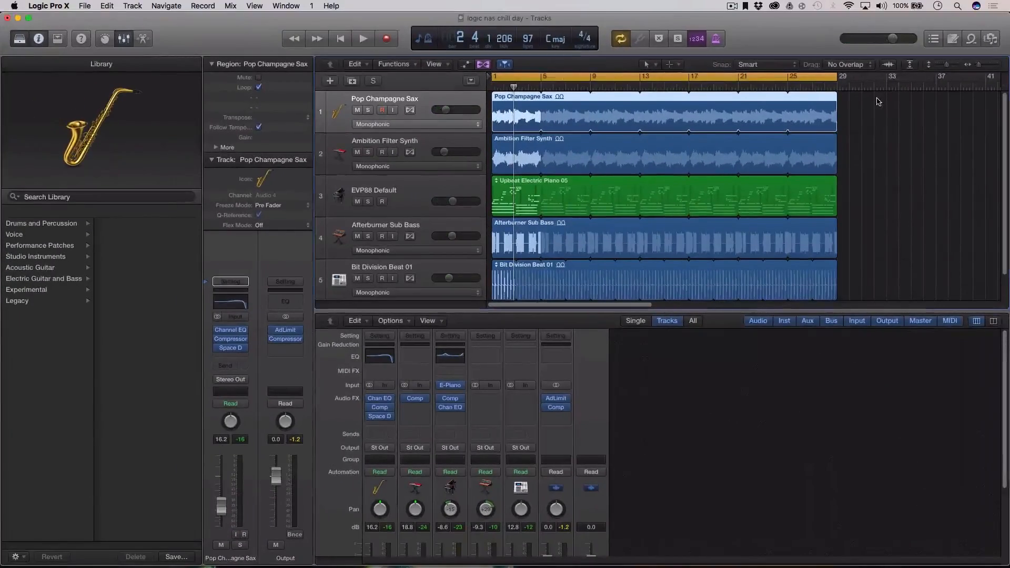
click(765, 87)
key(Return)
key(space)
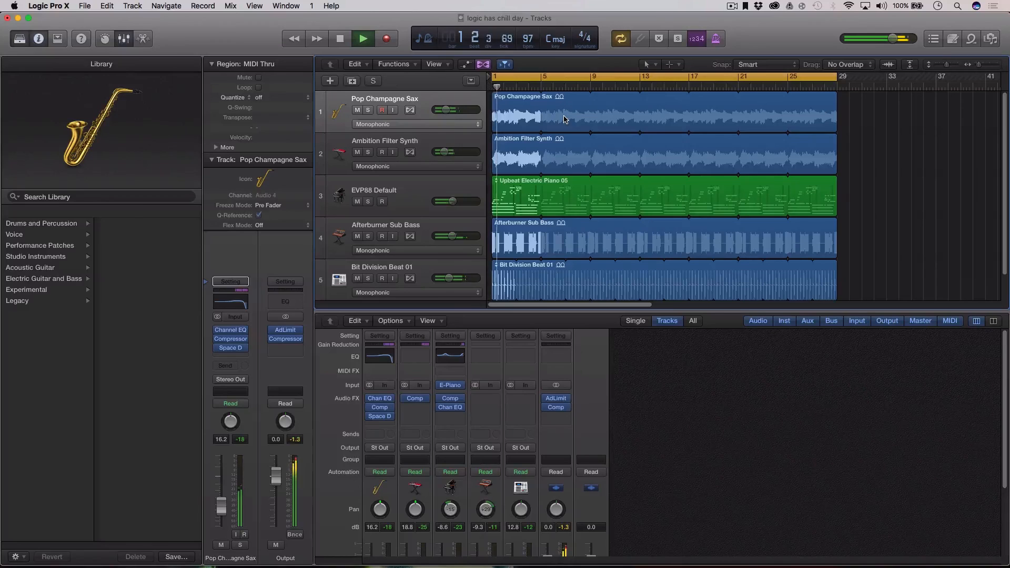
key(space)
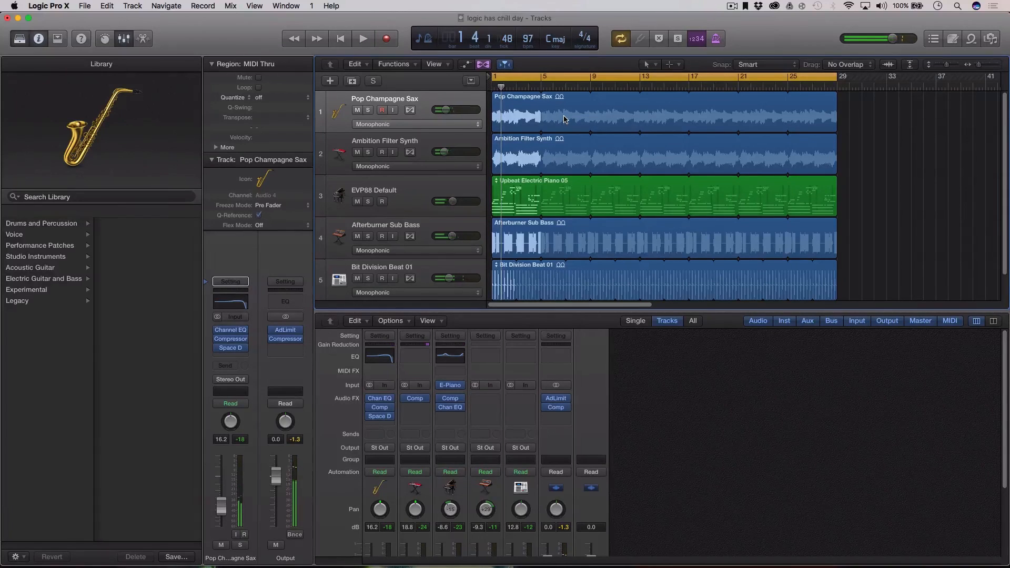
drag(670, 80, 482, 98)
mouse_move(871, 566)
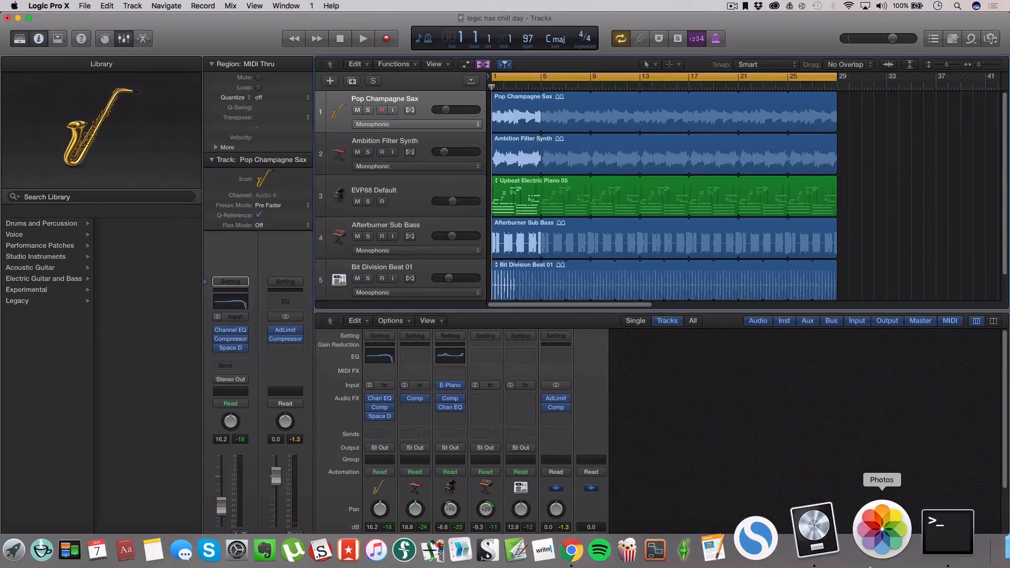